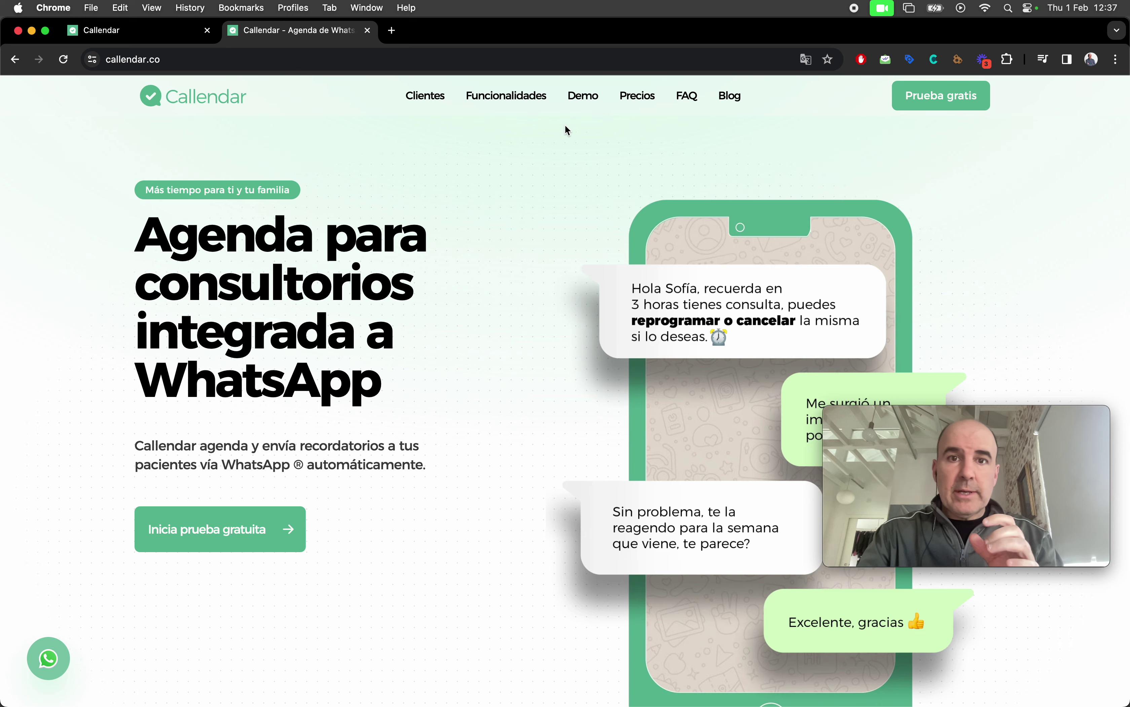
Examine the monthly prices of the One, MultiPro and Connect plans and MultiPro's own WhatsApp number feature
click(647, 99)
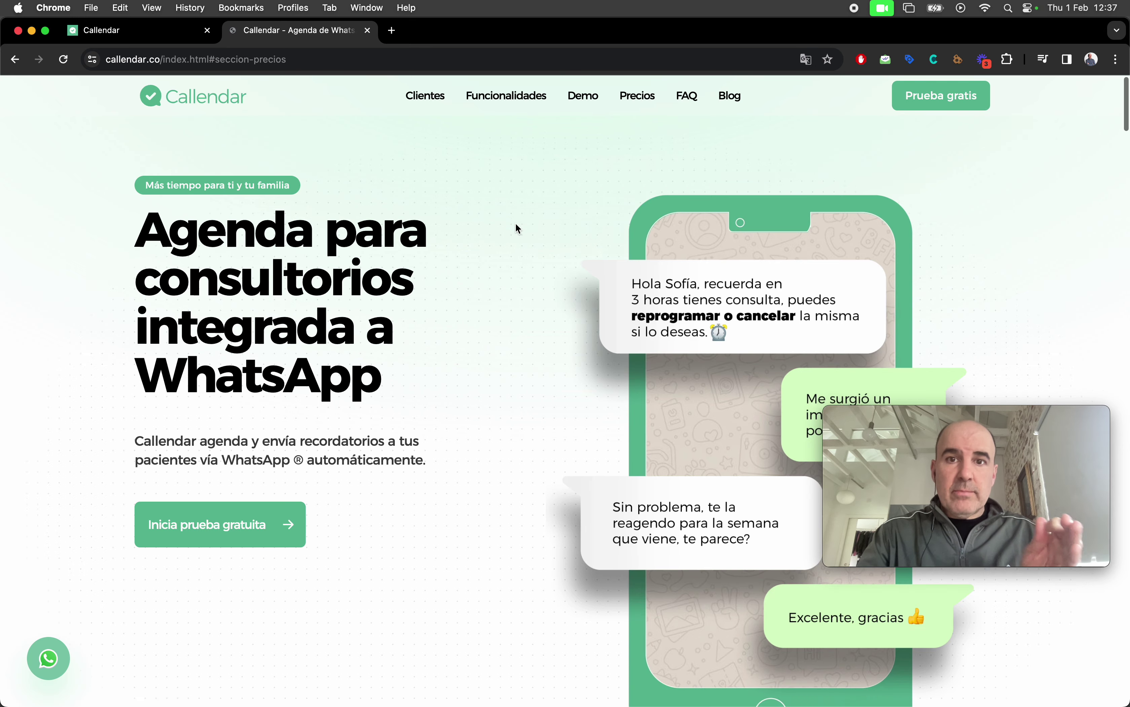
scroll(537, 290, down, 5)
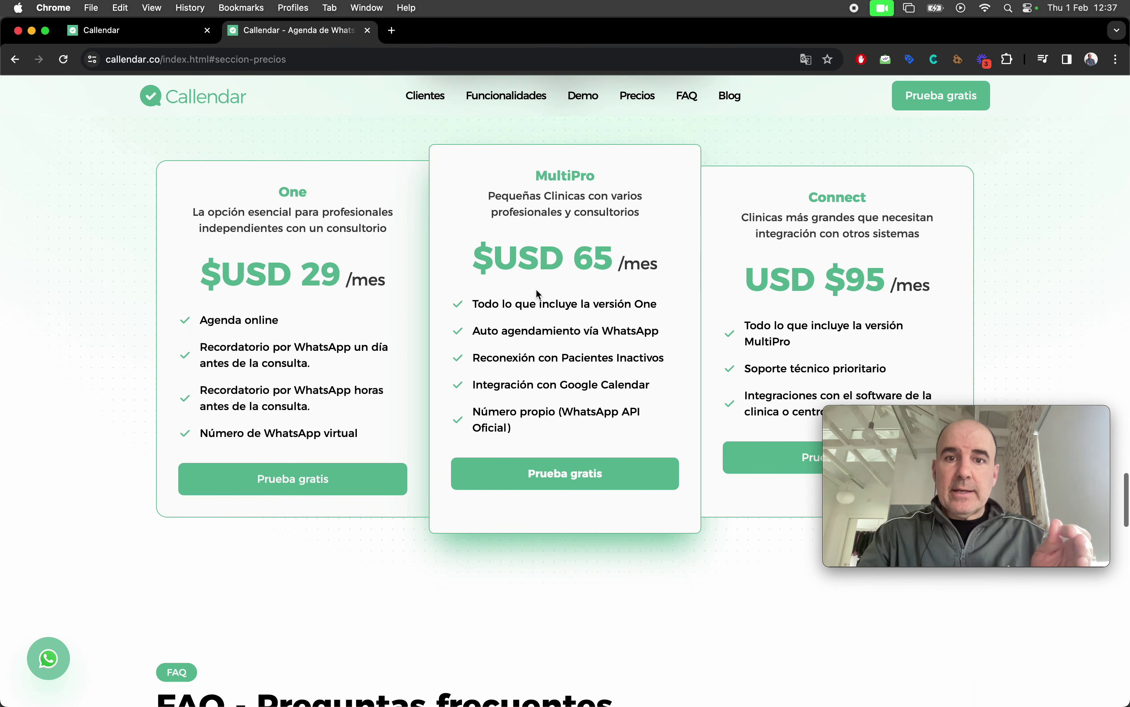
triple_click(320, 276)
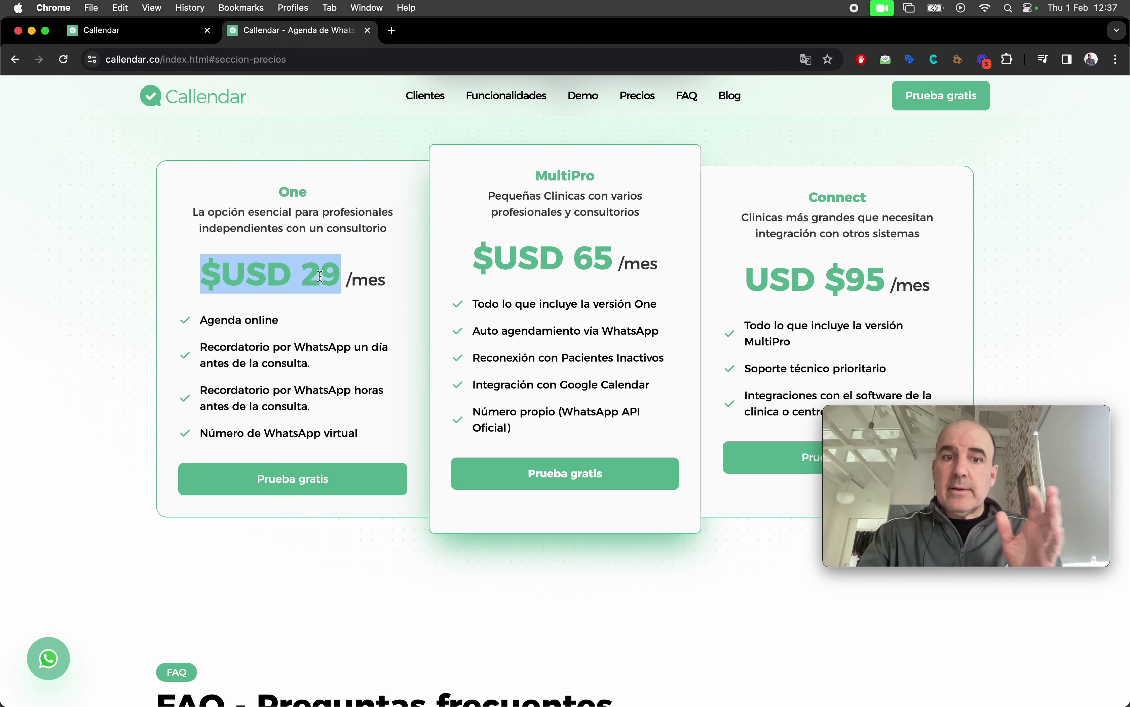
triple_click(603, 263)
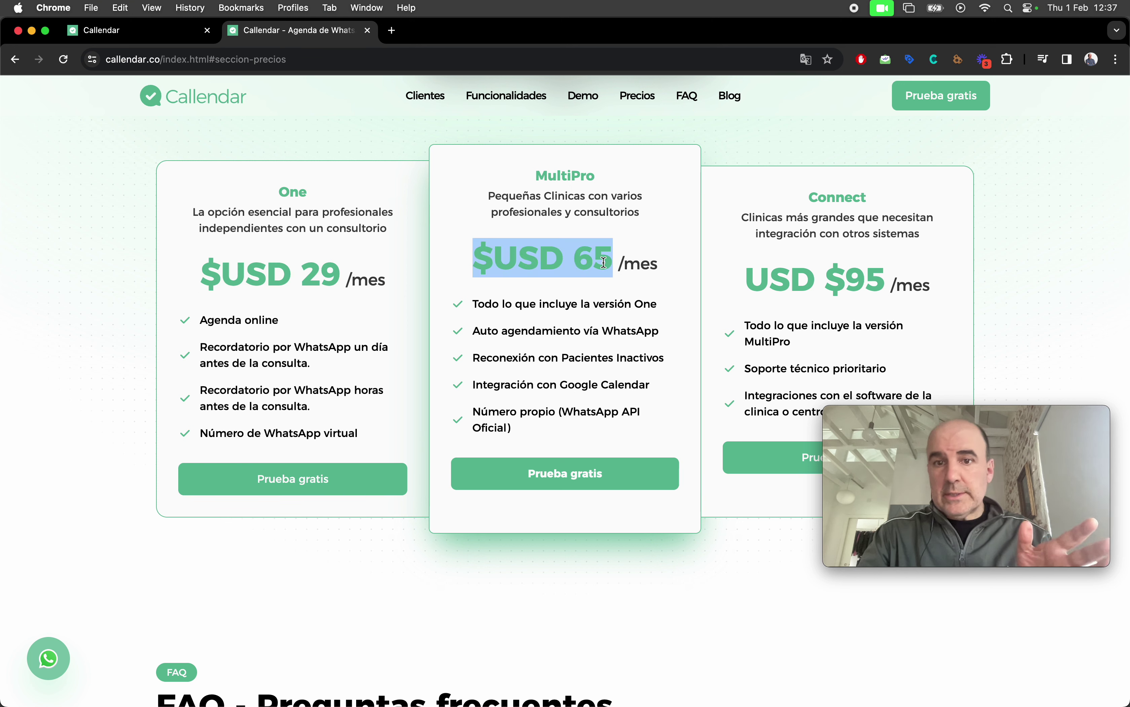
triple_click(855, 275)
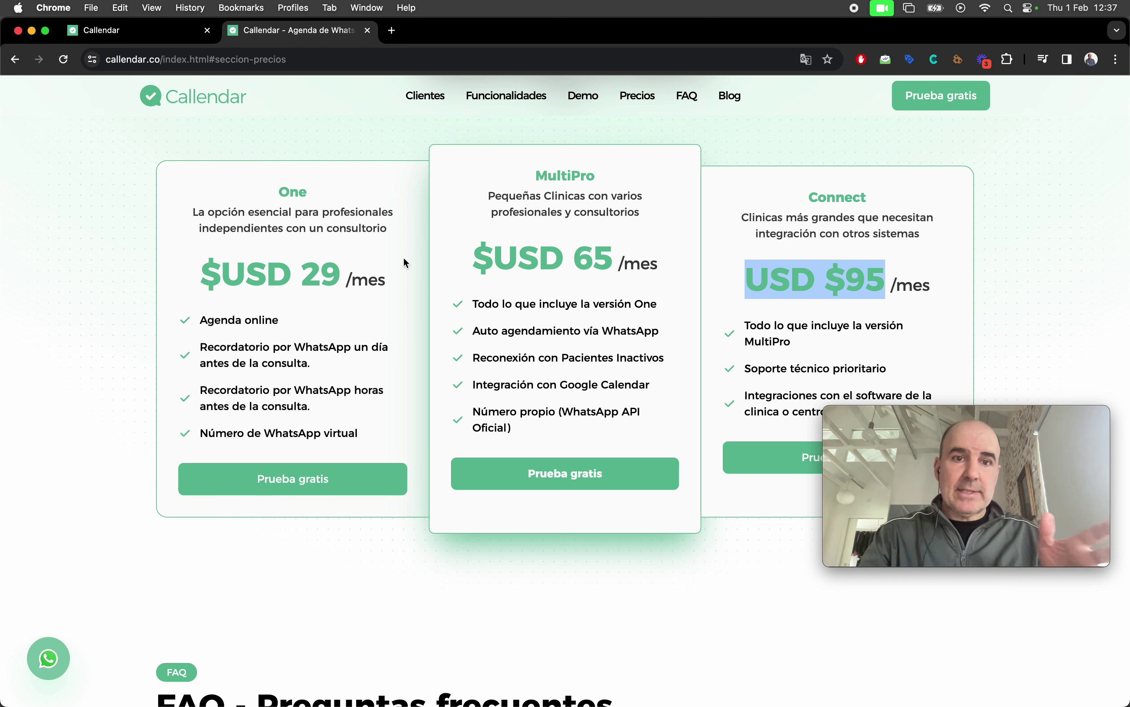
triple_click(326, 270)
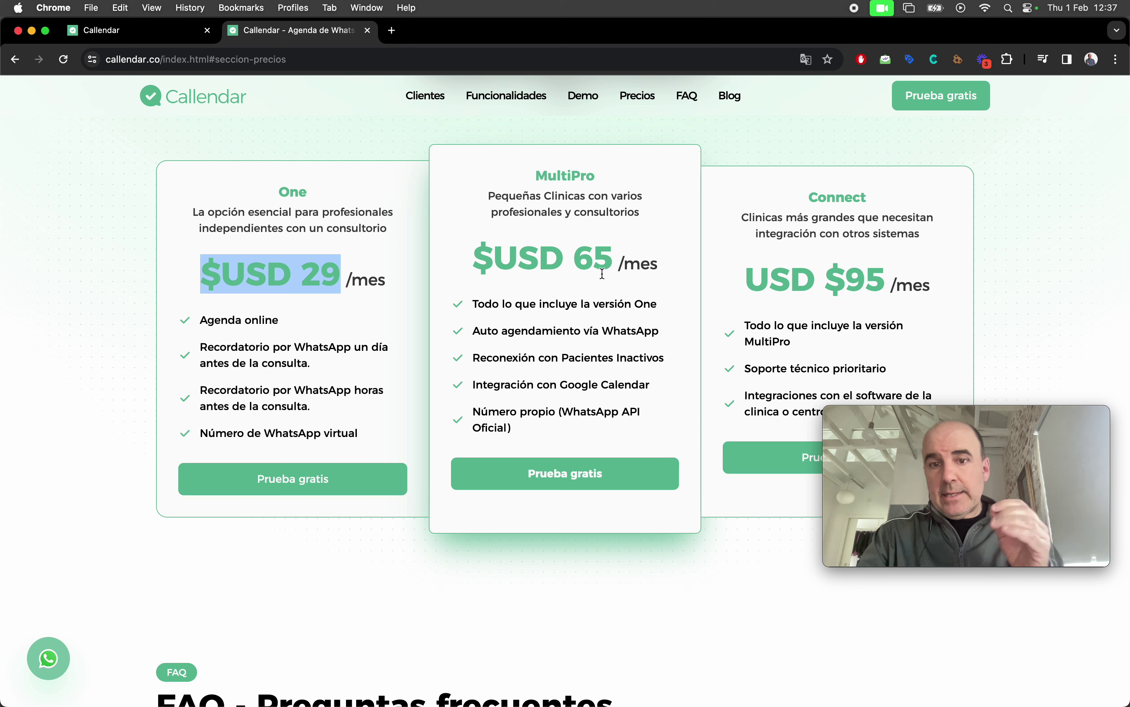
triple_click(605, 412)
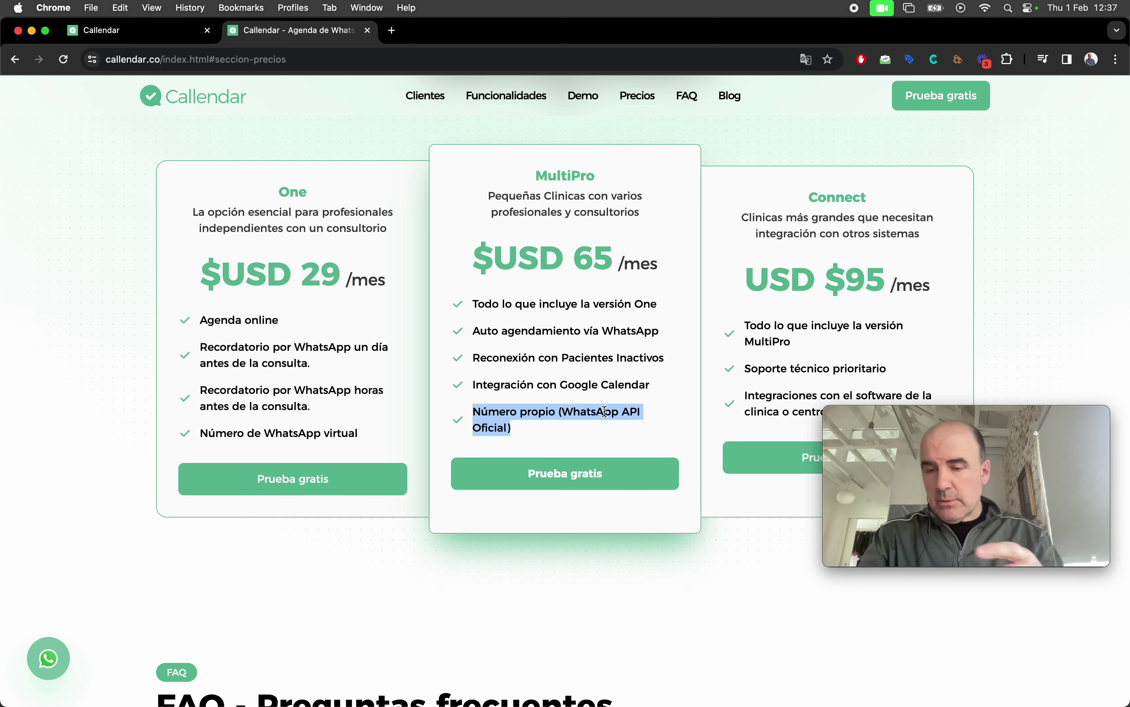
triple_click(576, 413)
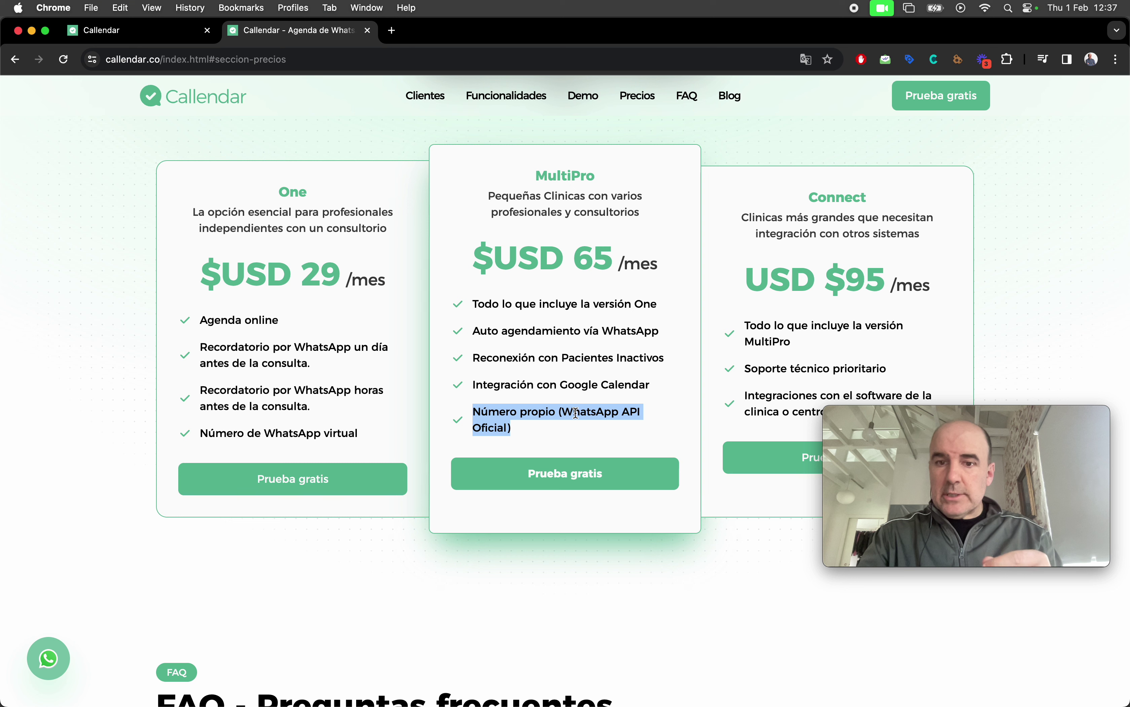
triple_click(258, 271)
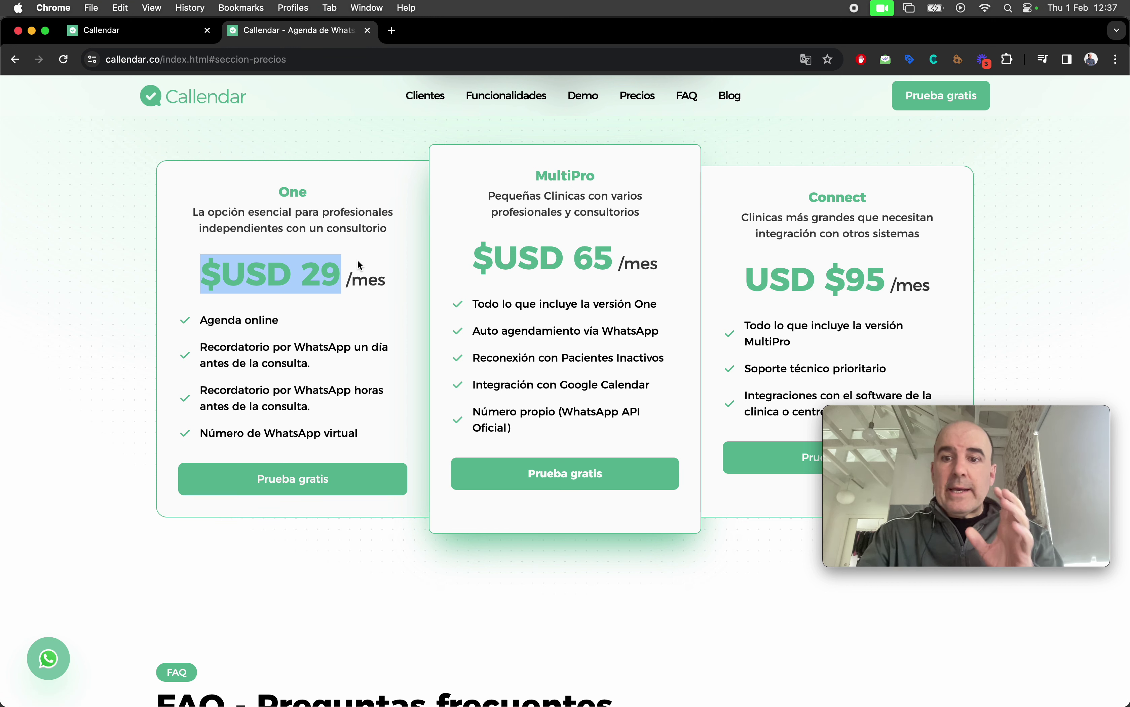
Look through the landing page's FAQ, app store availability, testimonial and specialty sections, ending back at its headline
scroll(358, 260, down, 10)
scroll(360, 265, down, 15)
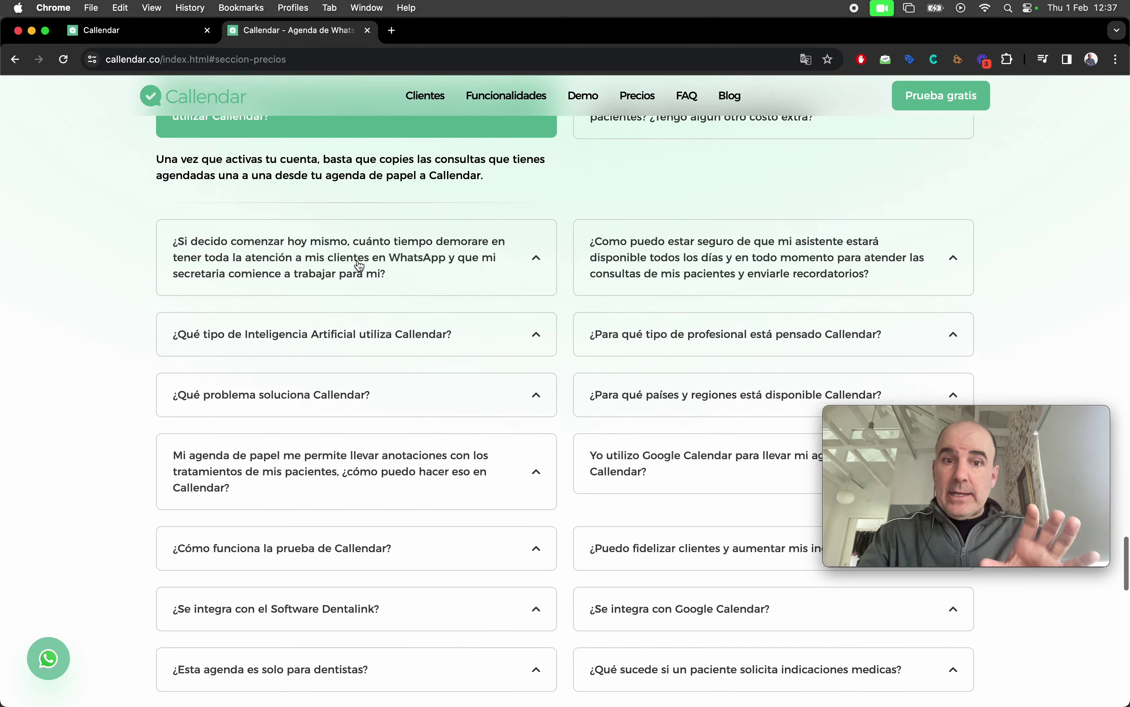
scroll(360, 265, down, 5)
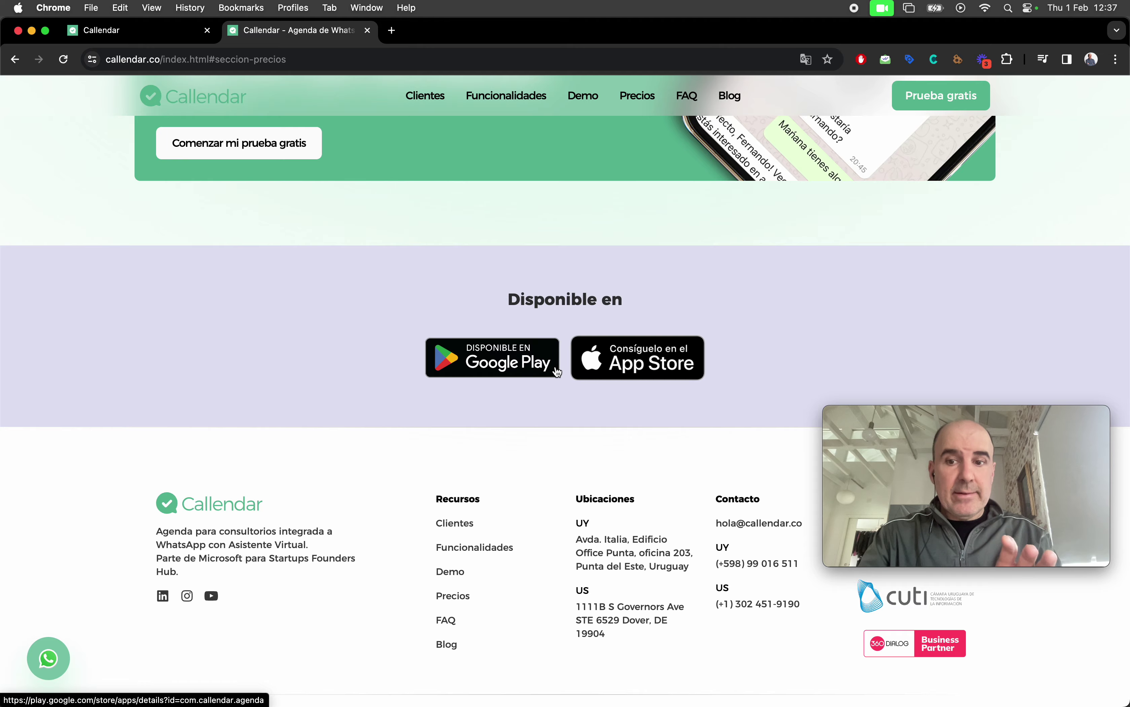
scroll(513, 395, up, 15)
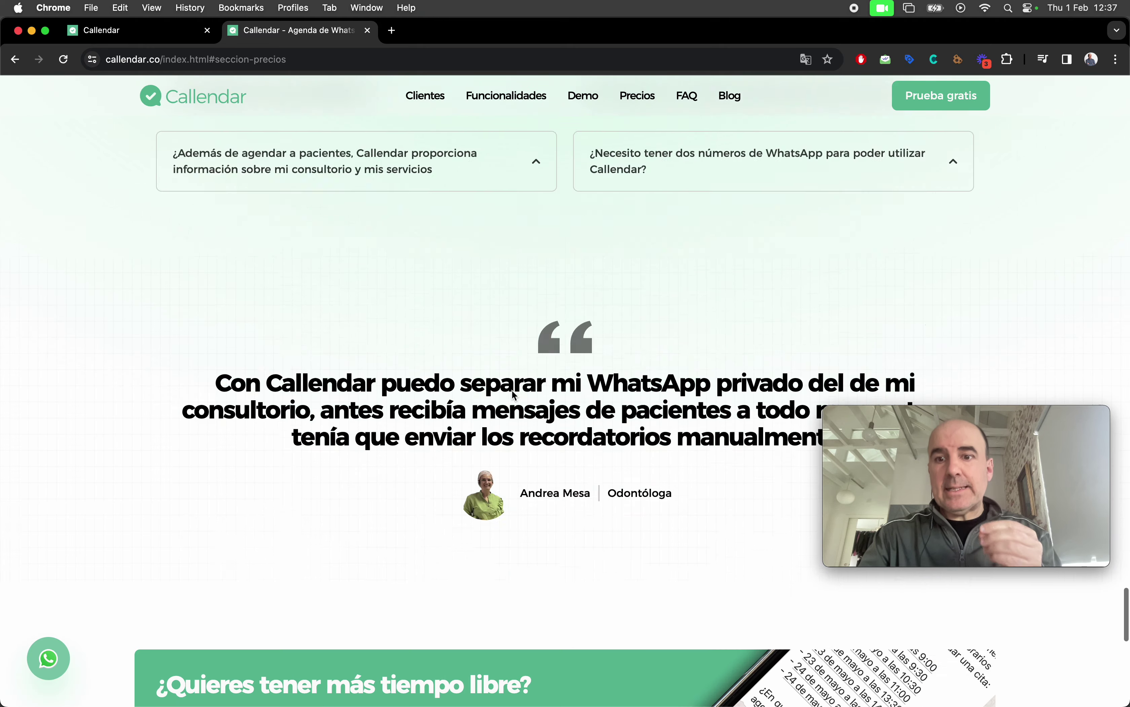
scroll(514, 396, up, 20)
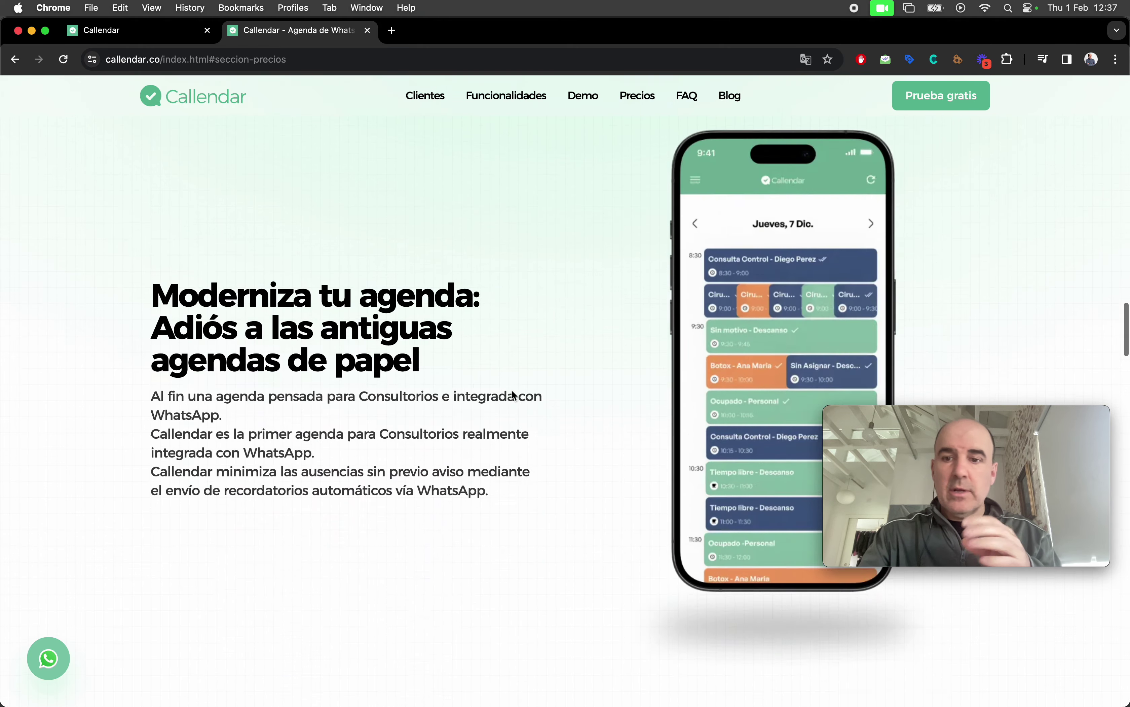
scroll(513, 396, up, 20)
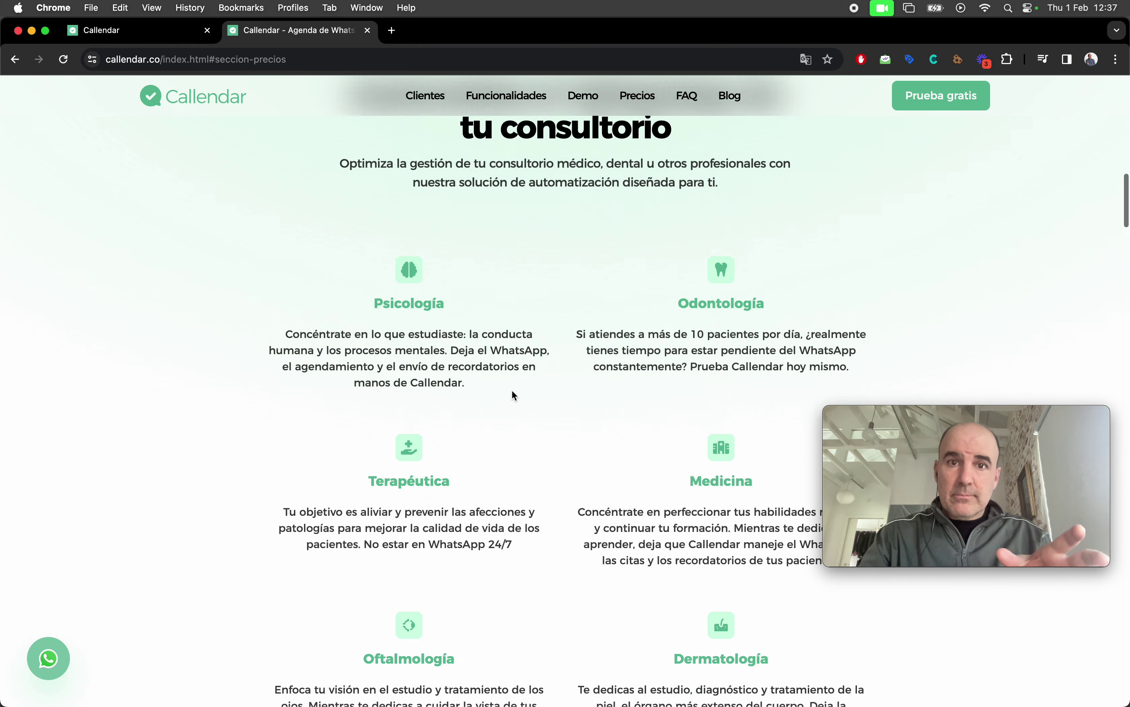
scroll(512, 396, up, 10)
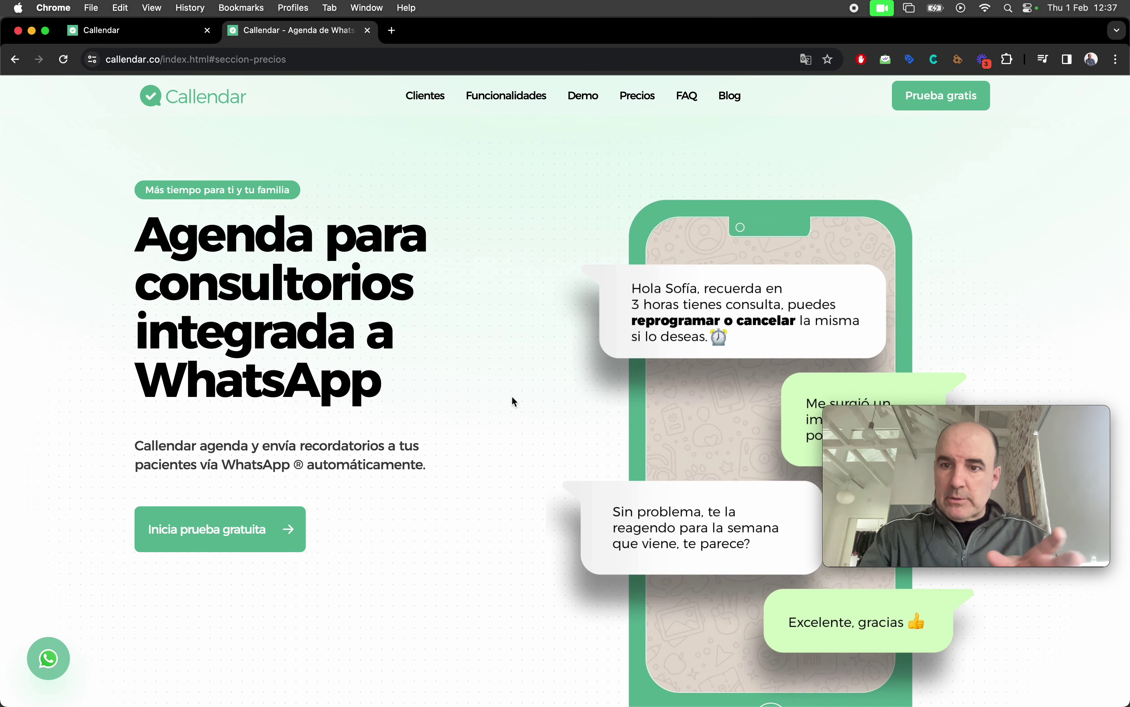
Switch to the Callendar admin contacts page and view the blank new-patient form without adding a contact
click(134, 32)
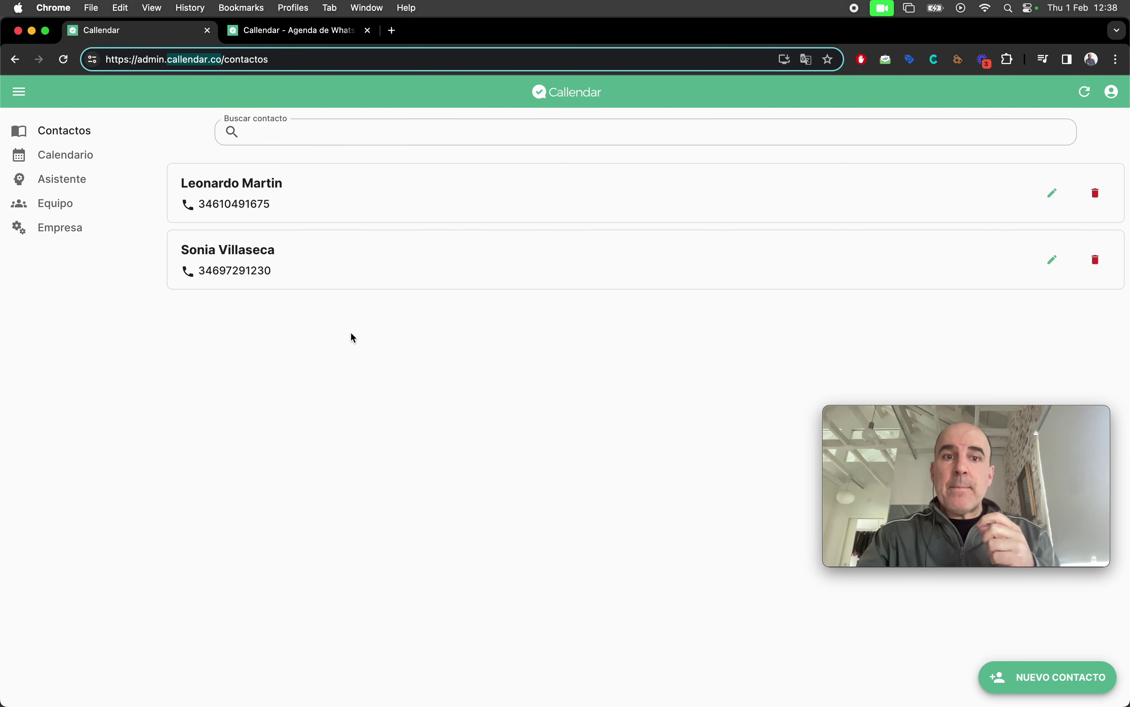
click(366, 368)
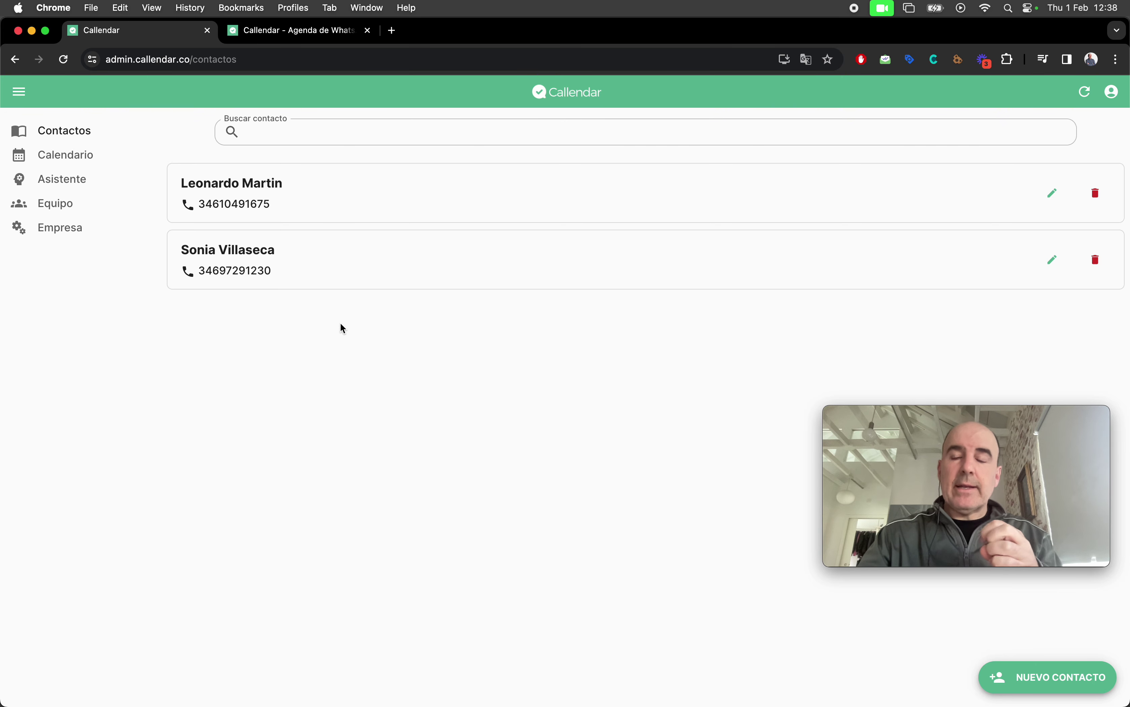
click(1070, 692)
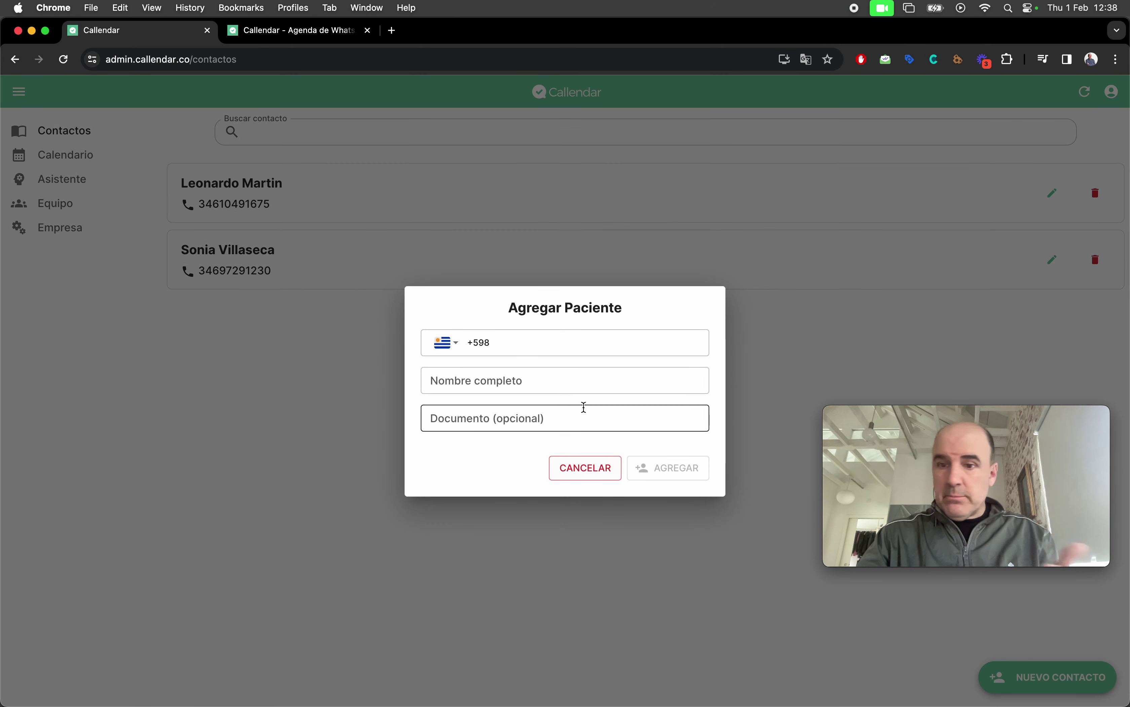
click(603, 467)
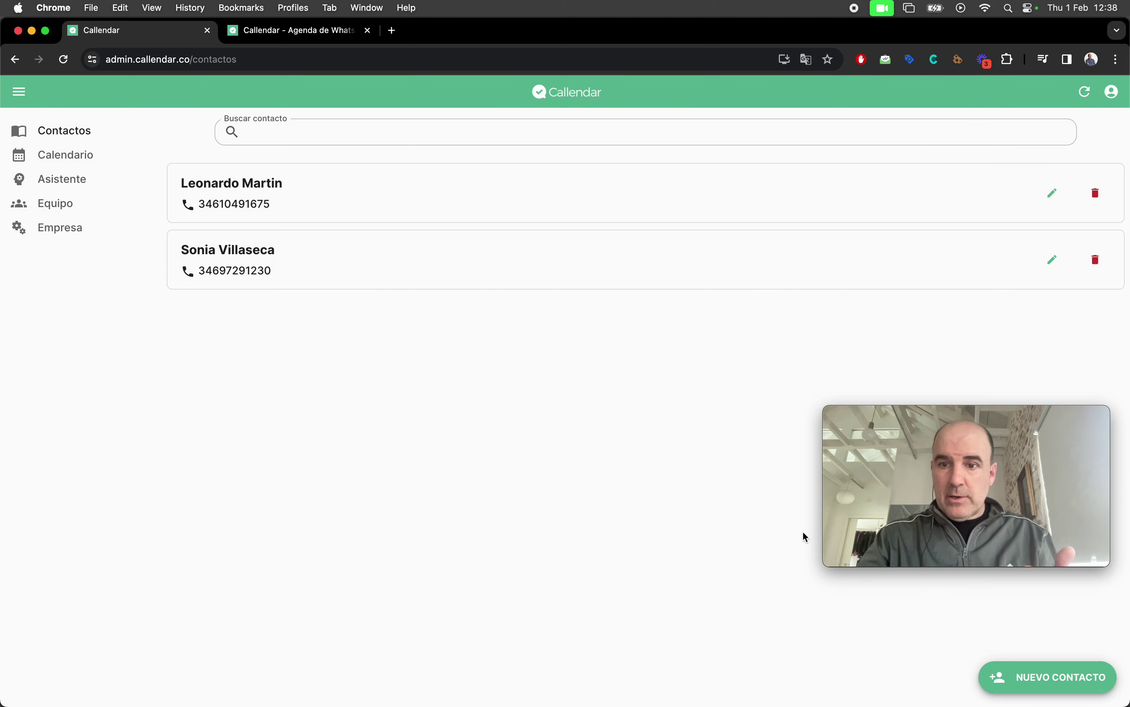
Add a new patient with Spain's +34 country code, a phone number and the full name "Nuevo Cliente"
click(1056, 686)
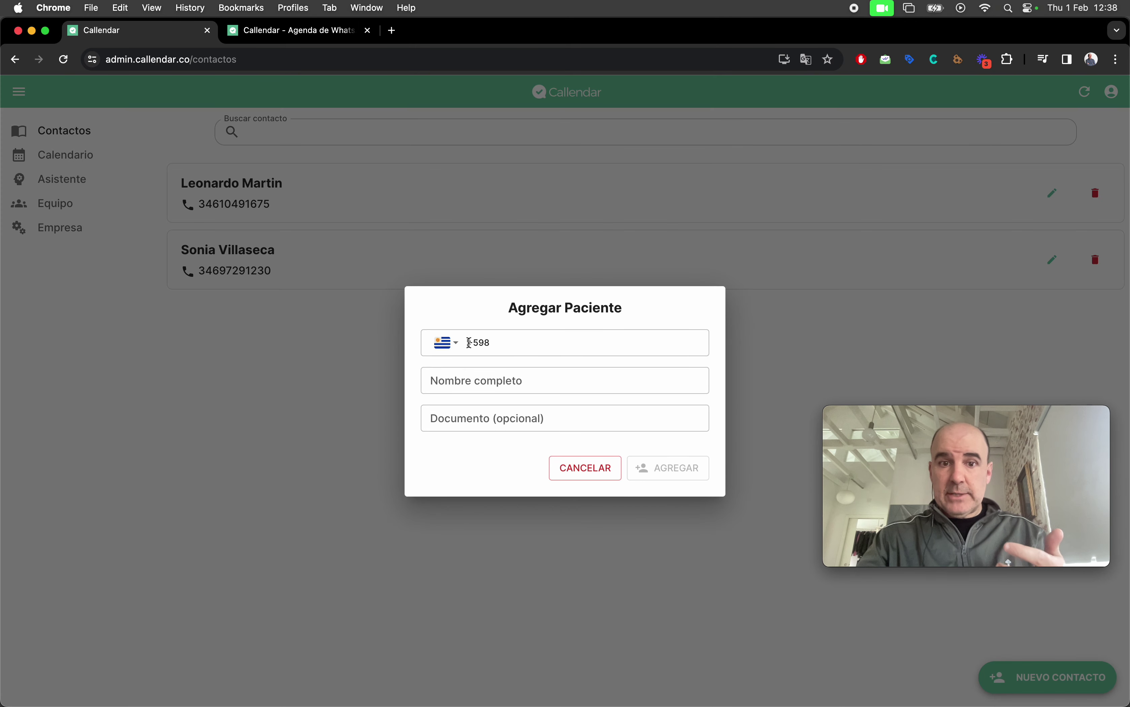
click(454, 348)
click(483, 437)
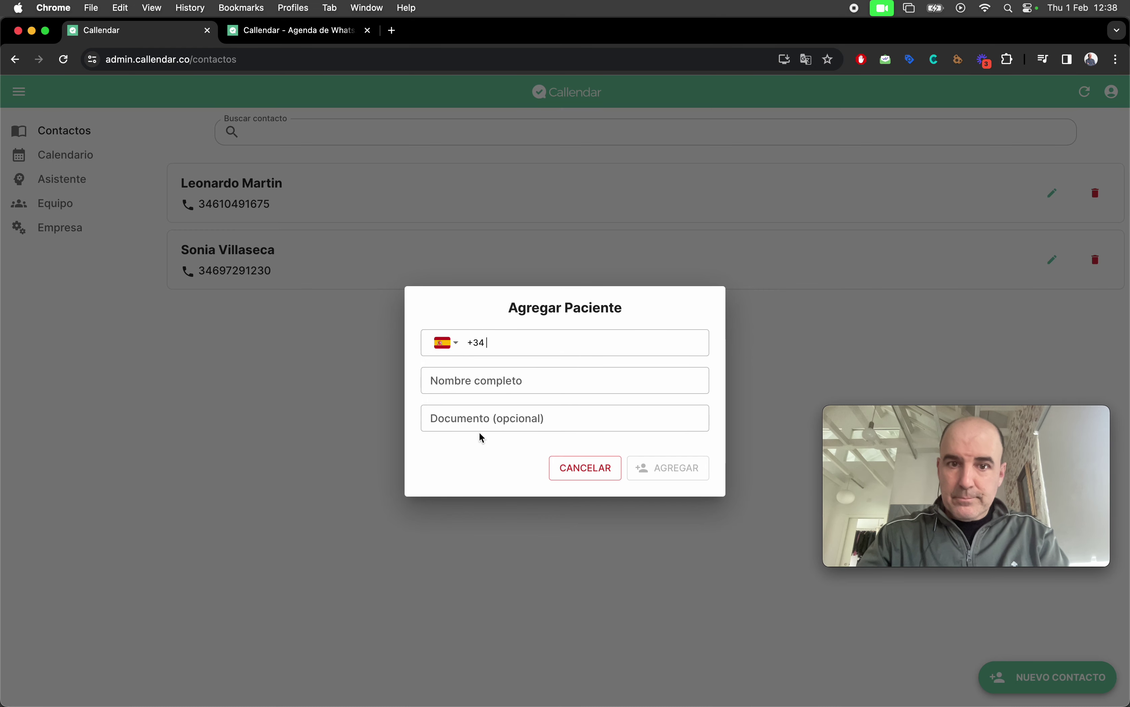
text(666777888)
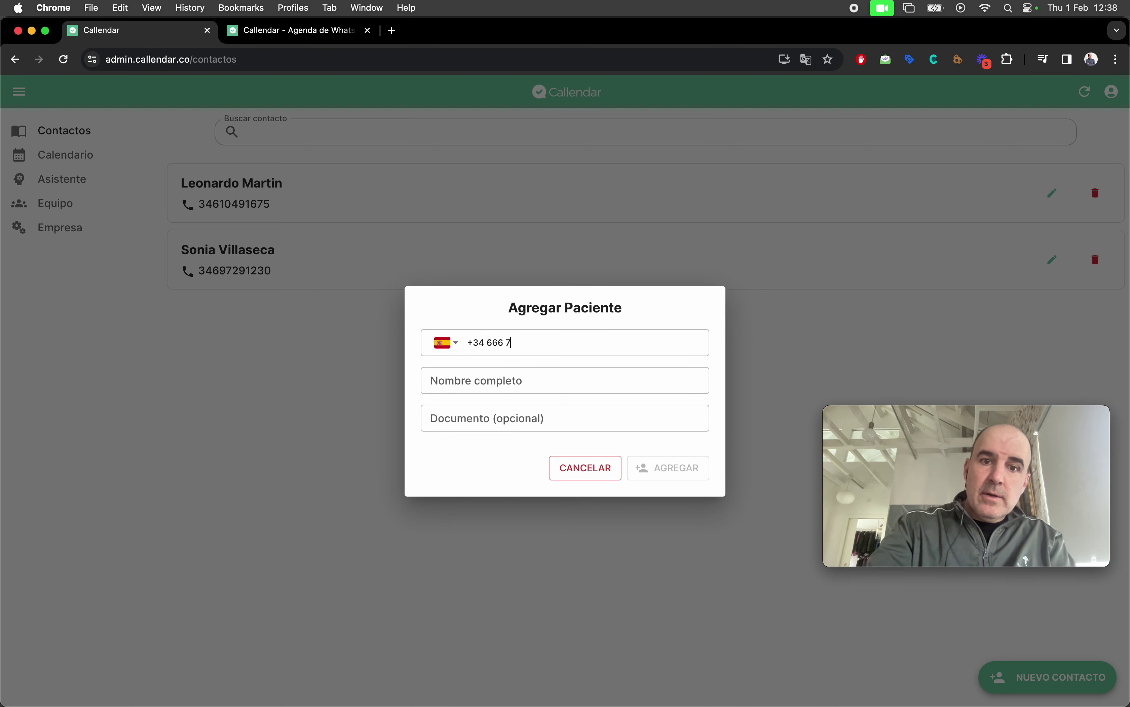
click(516, 381)
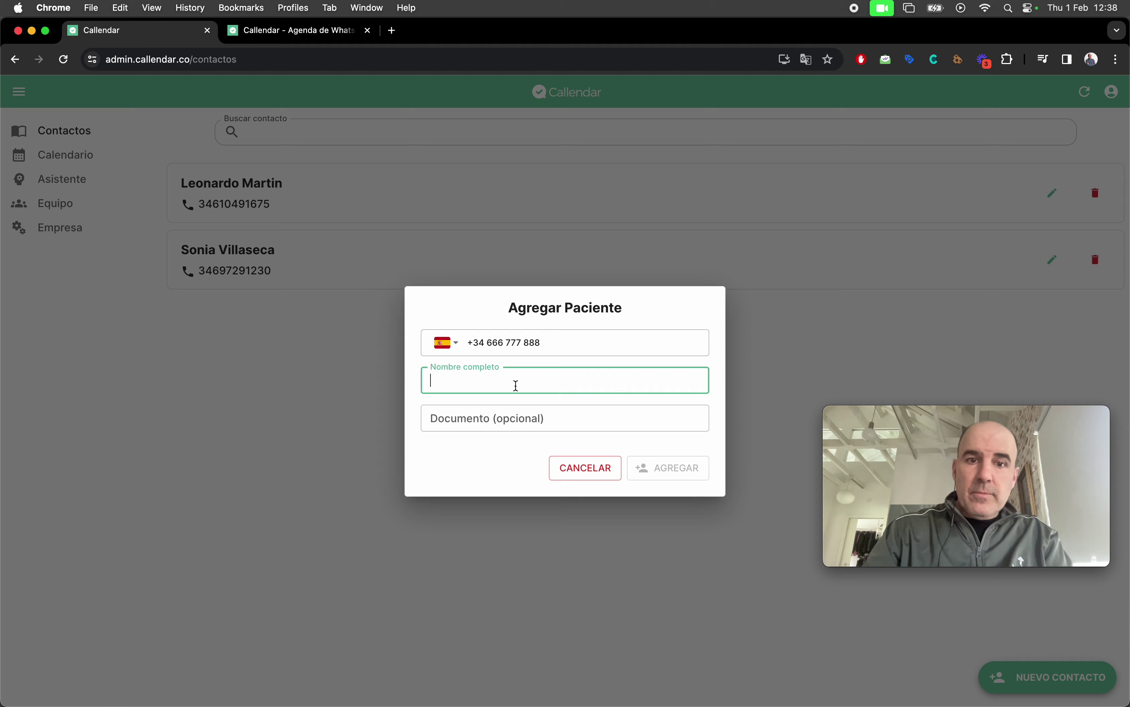
text(Nuebo)
key(BackSpace)
key(BackSpace)
text(vo Cliente)
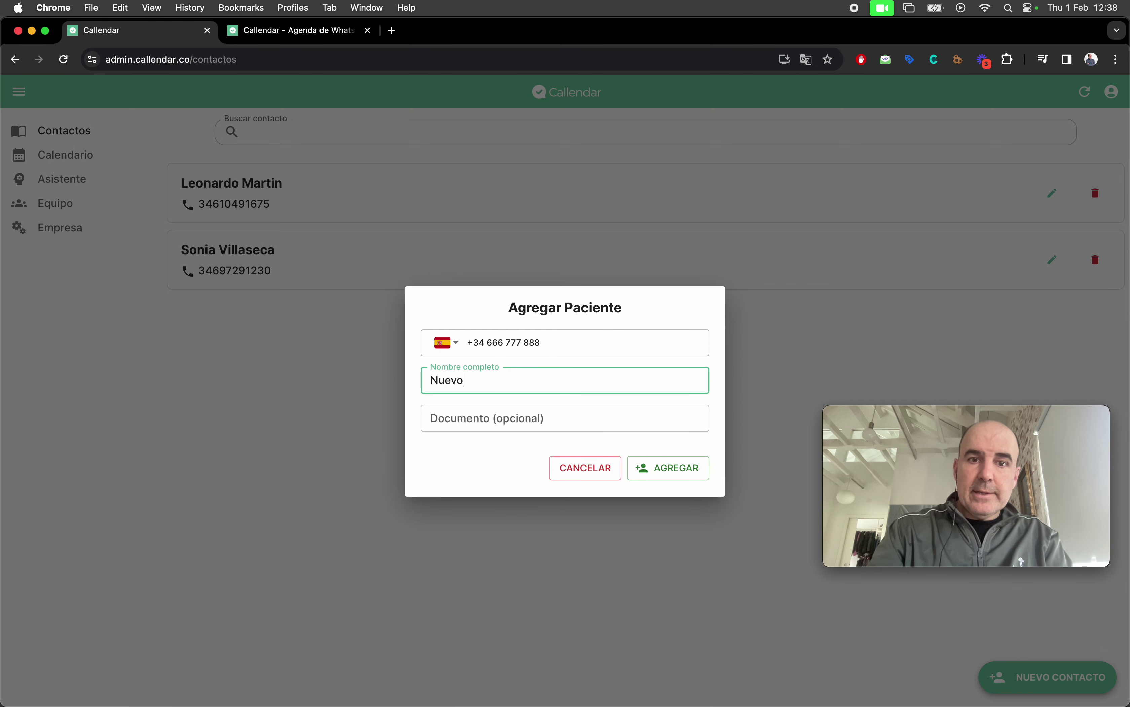
click(686, 472)
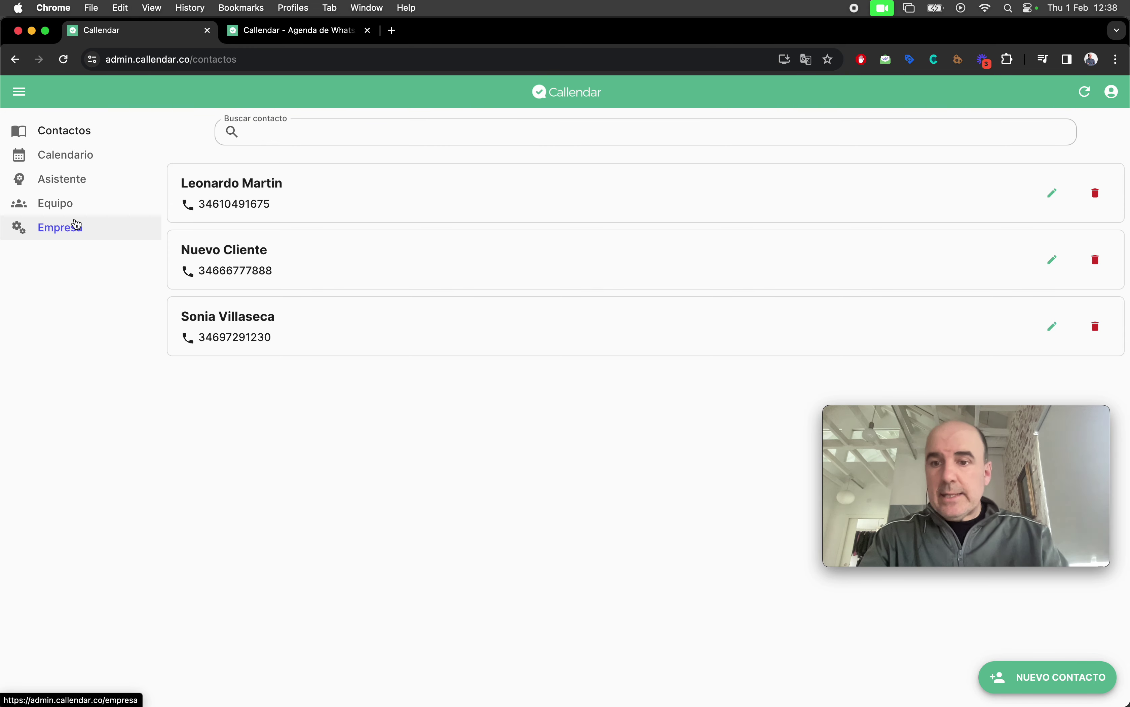
Schedule a 30-minute Consultas appointment in the calendar for Nuevo Cliente on 1 February 2024 at 13:00
click(57, 159)
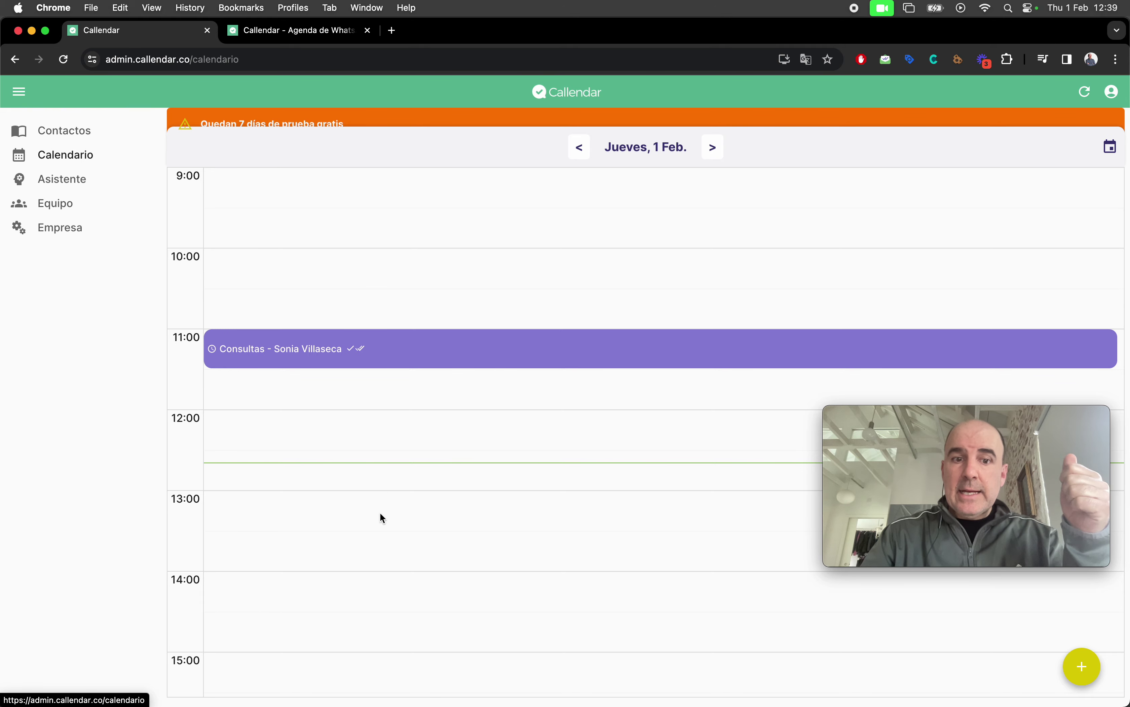
click(387, 498)
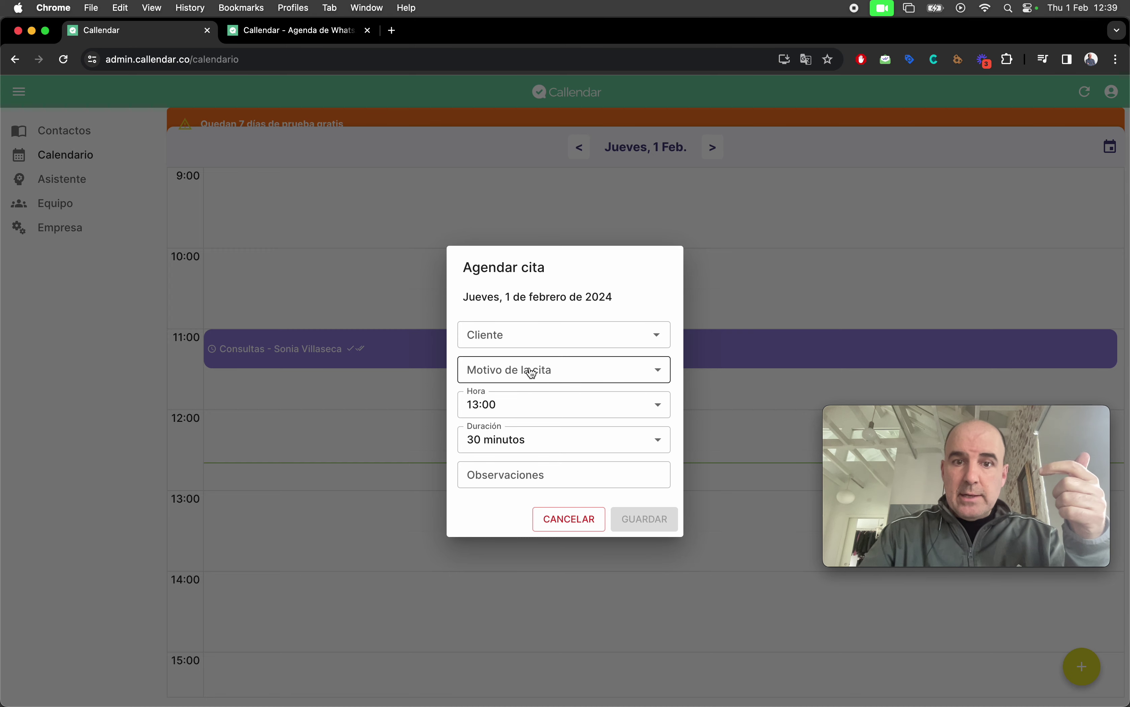
click(520, 332)
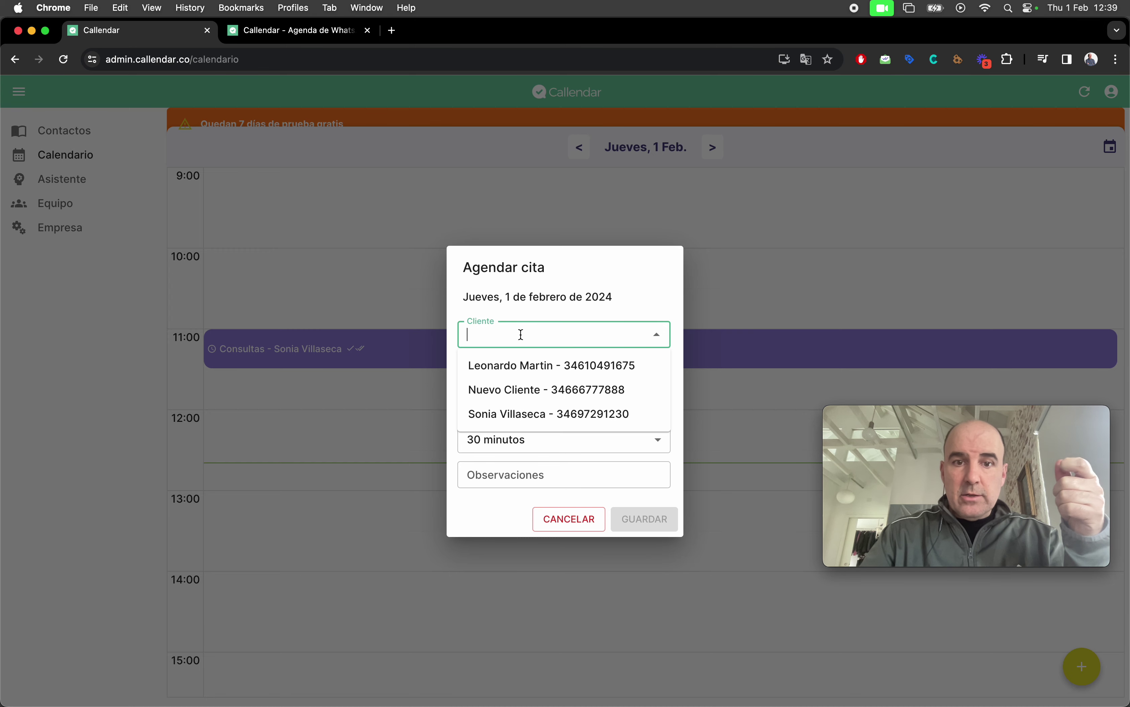
click(533, 391)
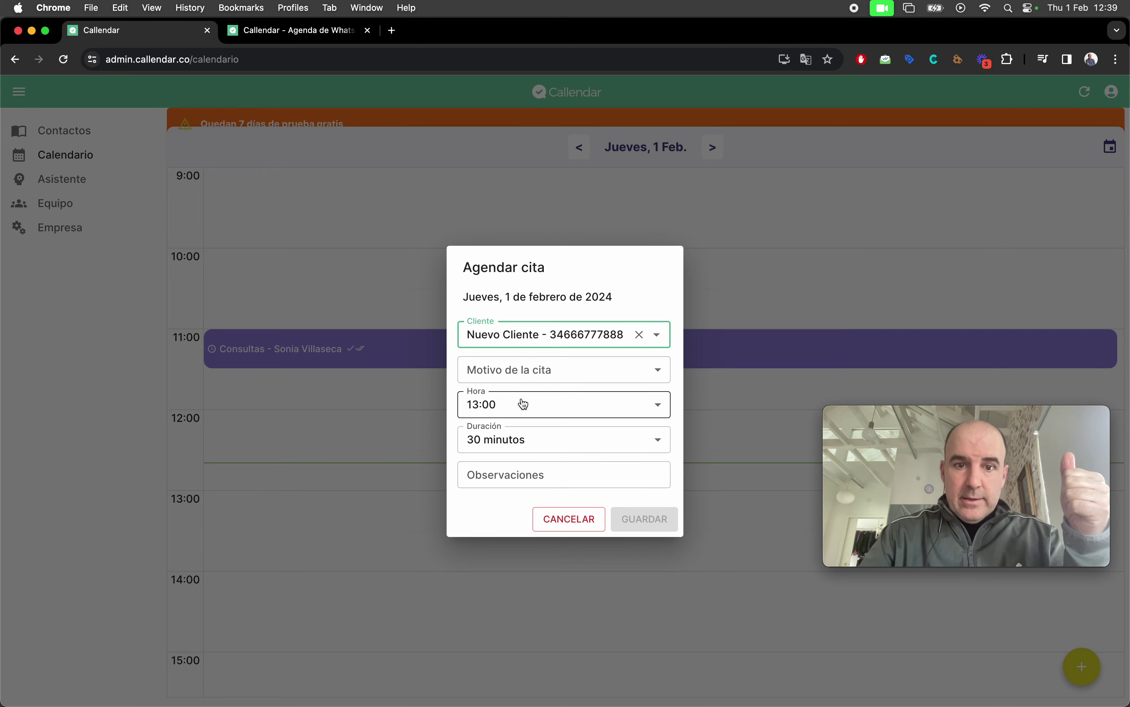
click(524, 374)
click(531, 401)
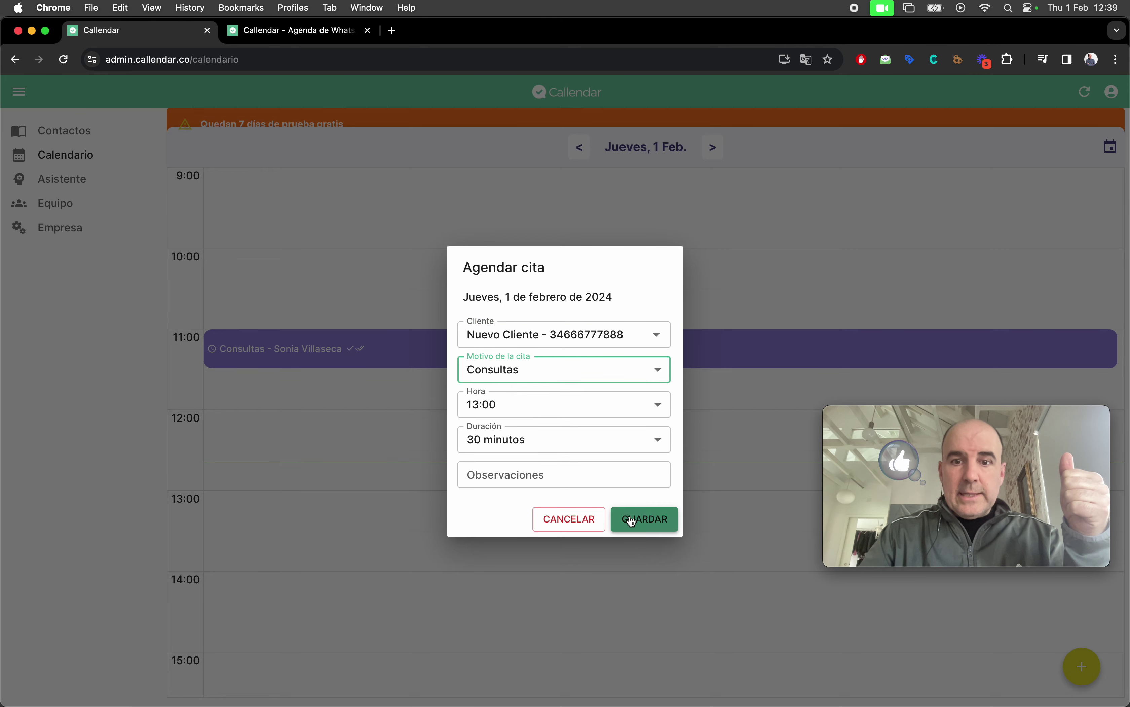
click(638, 520)
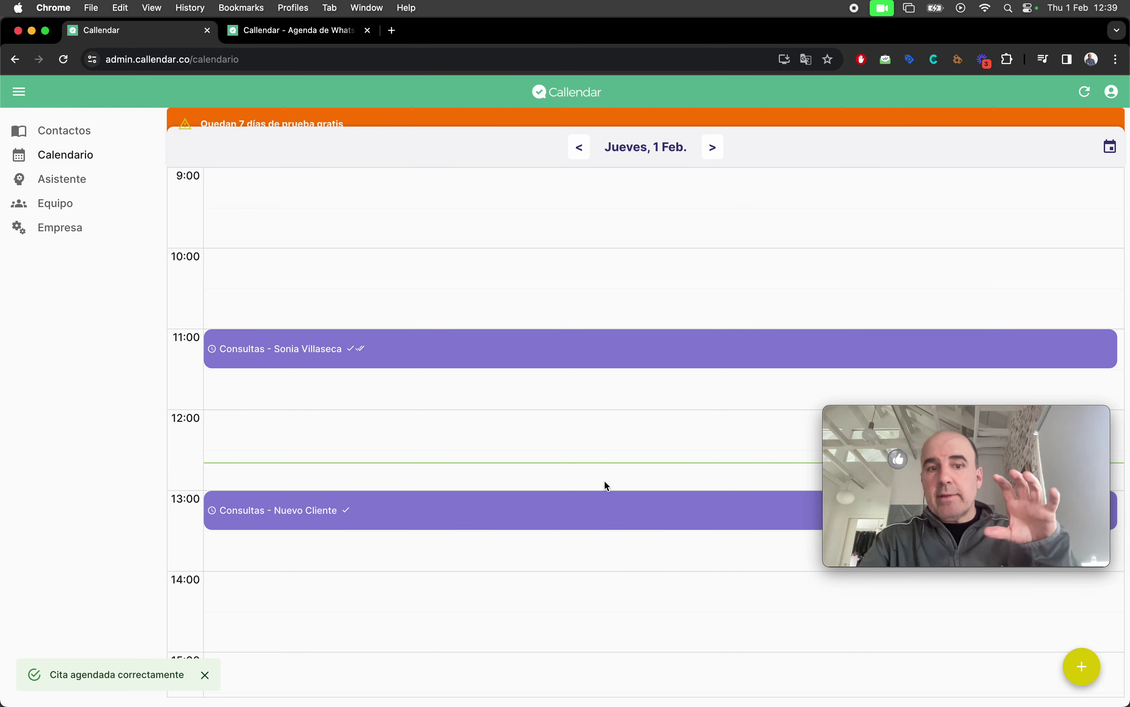
Open a new 12:00 appointment form for 1 February 2024, view its client and reason options, and discard it
click(423, 421)
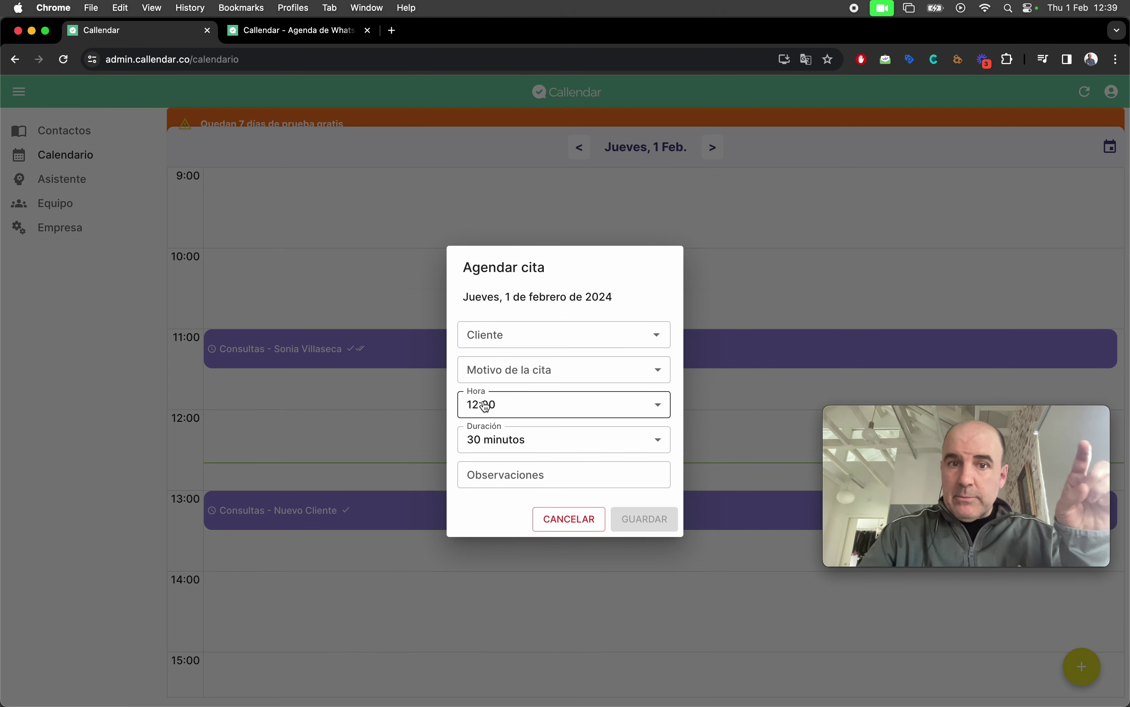
click(502, 339)
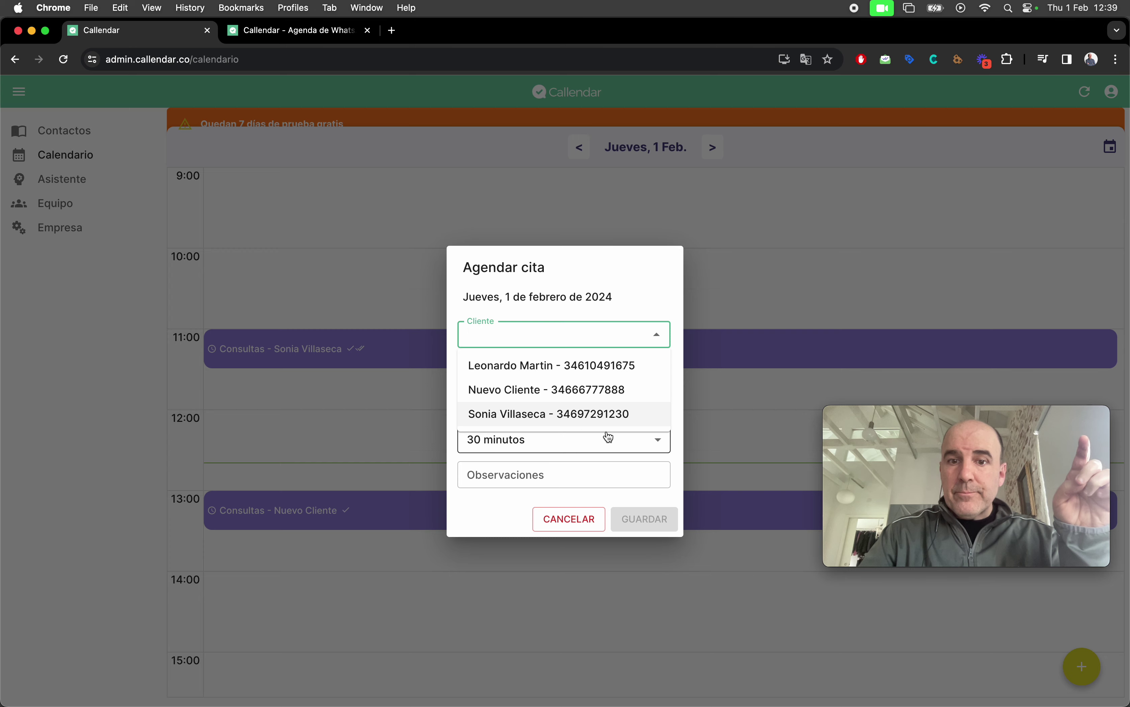
click(683, 452)
click(546, 367)
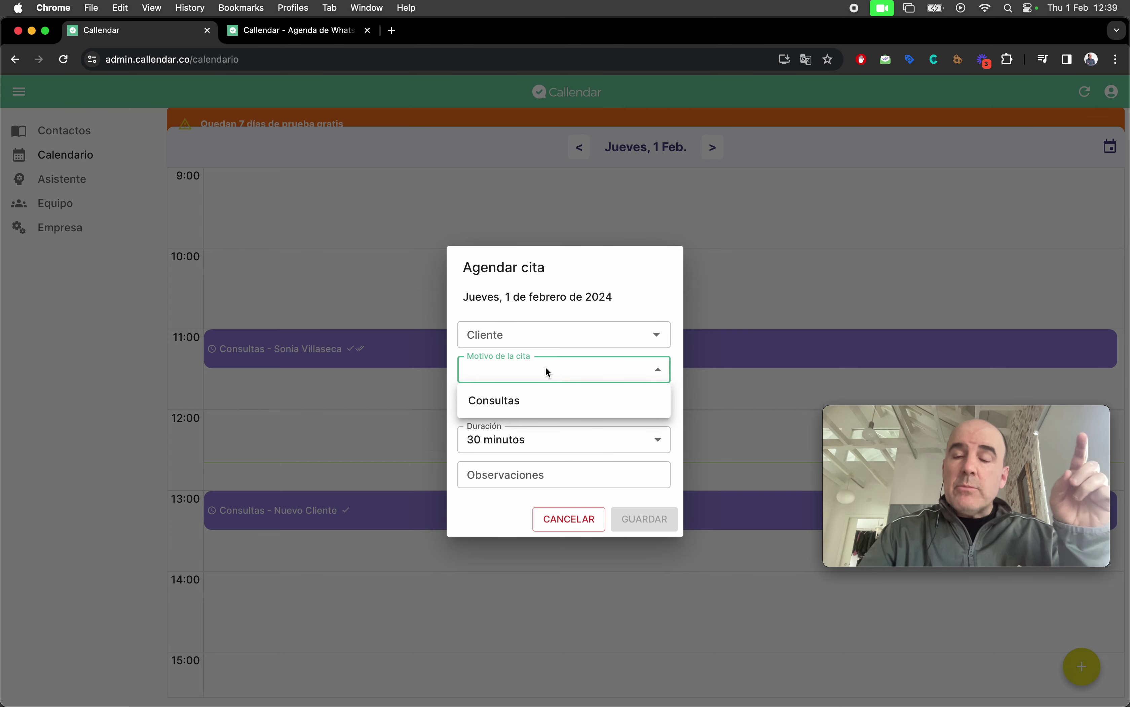
click(682, 391)
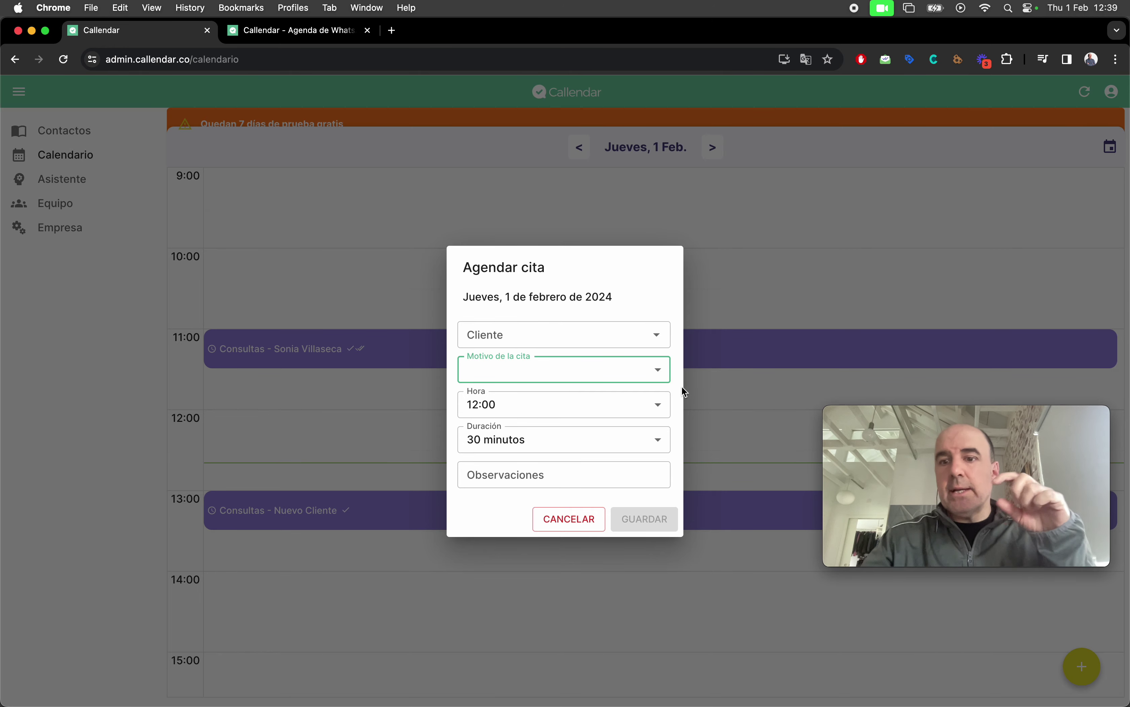
click(587, 533)
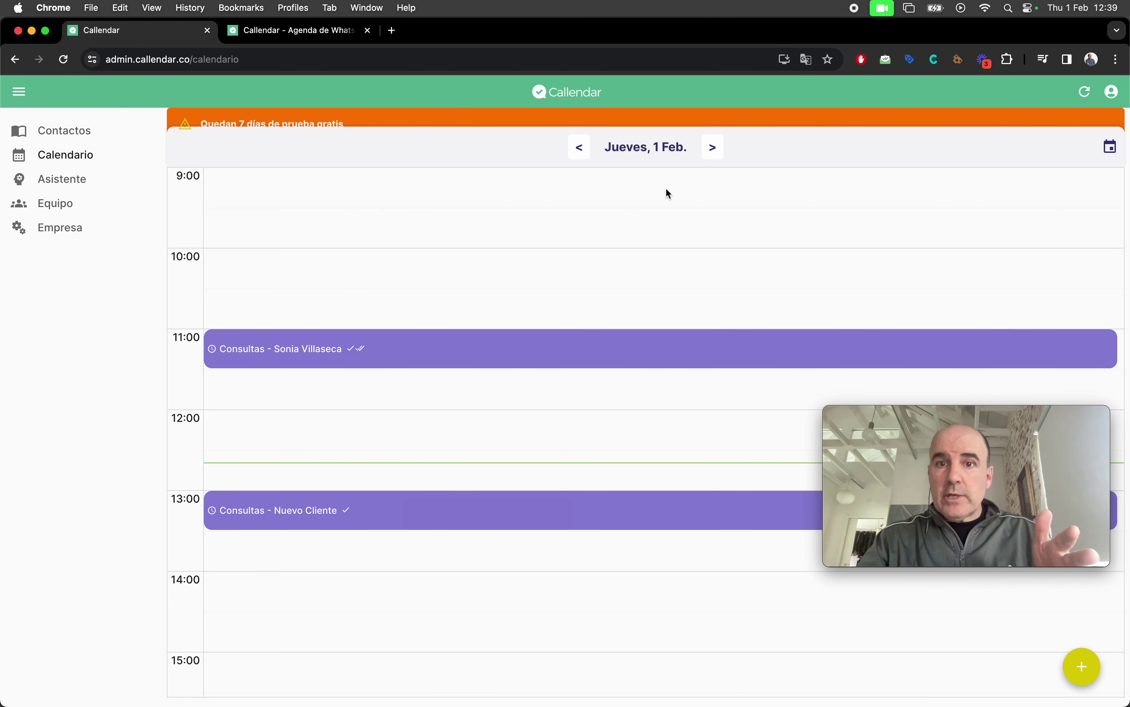
Browse the calendar day by day to 3 February and by date picker to 2 and 14 February, ending on 1 February
click(714, 149)
click(716, 149)
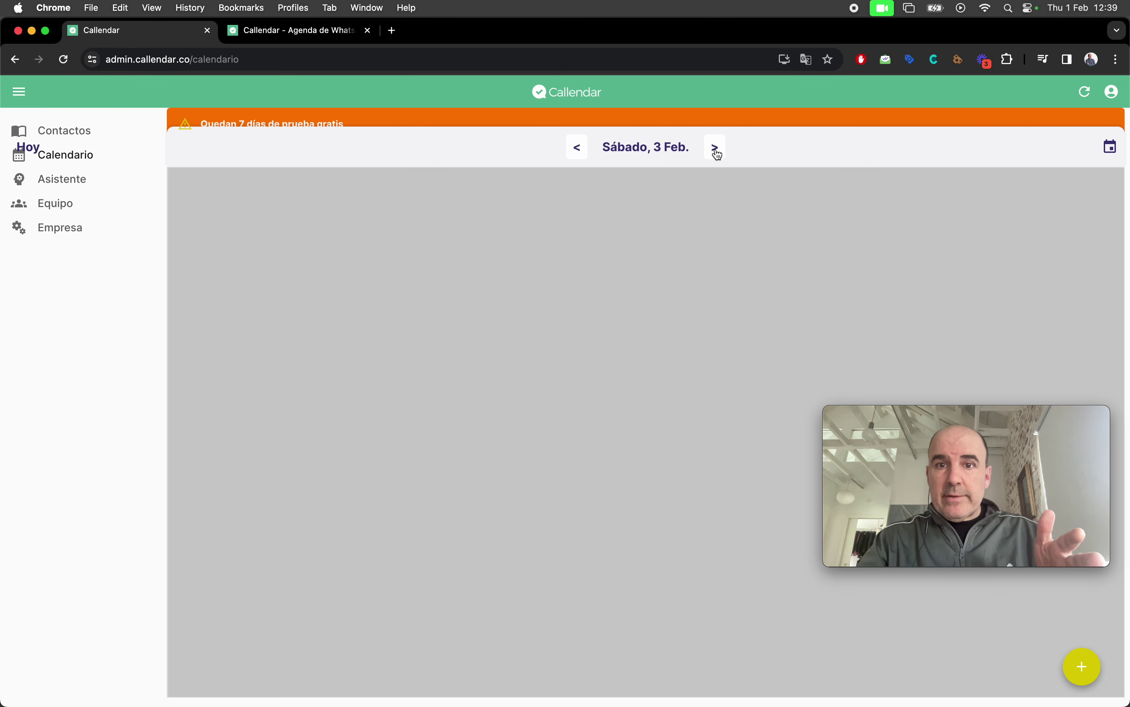
click(578, 151)
click(578, 150)
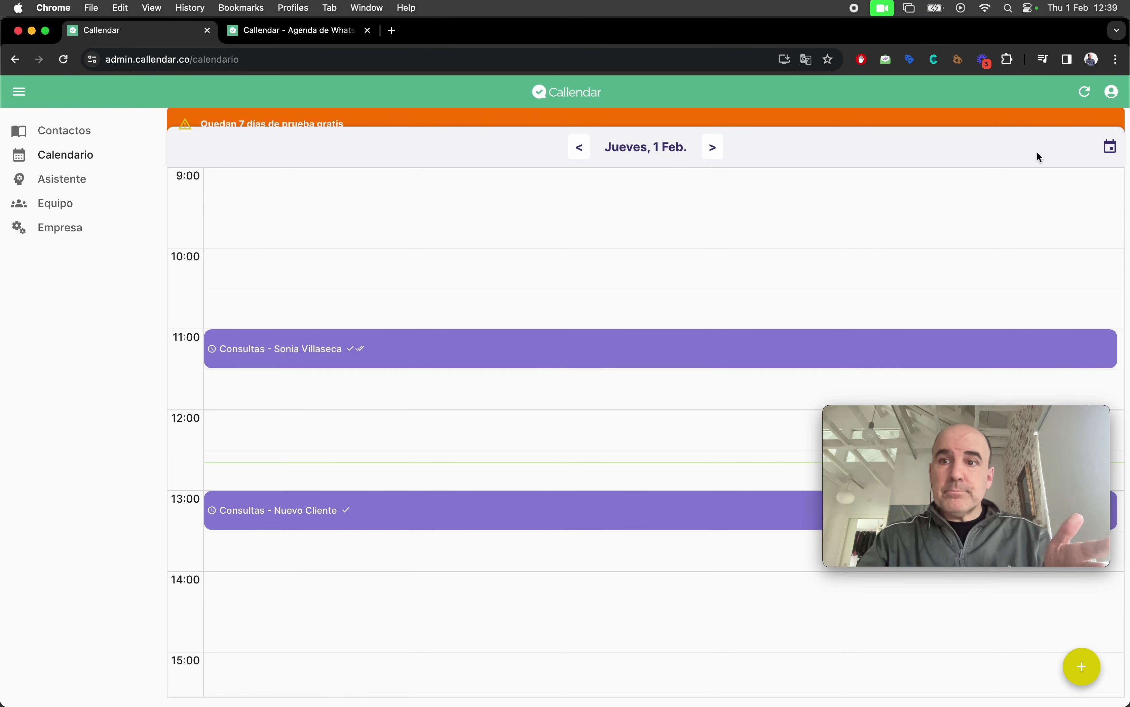
click(1107, 158)
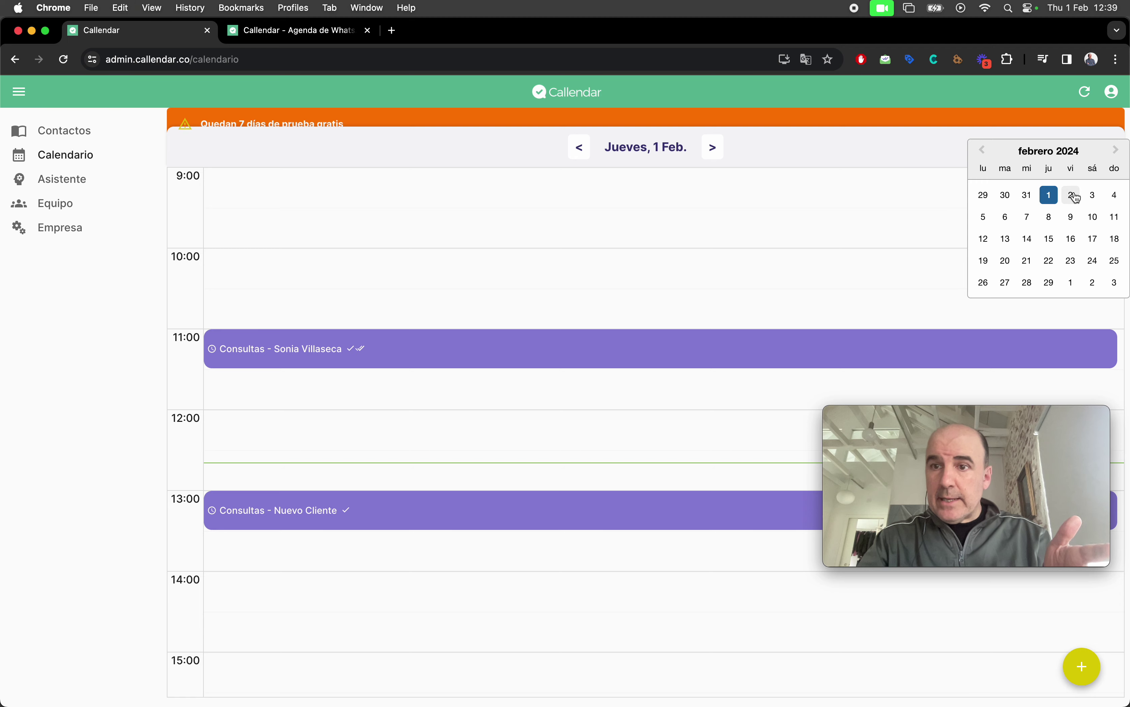
click(1073, 196)
click(1107, 154)
click(1026, 237)
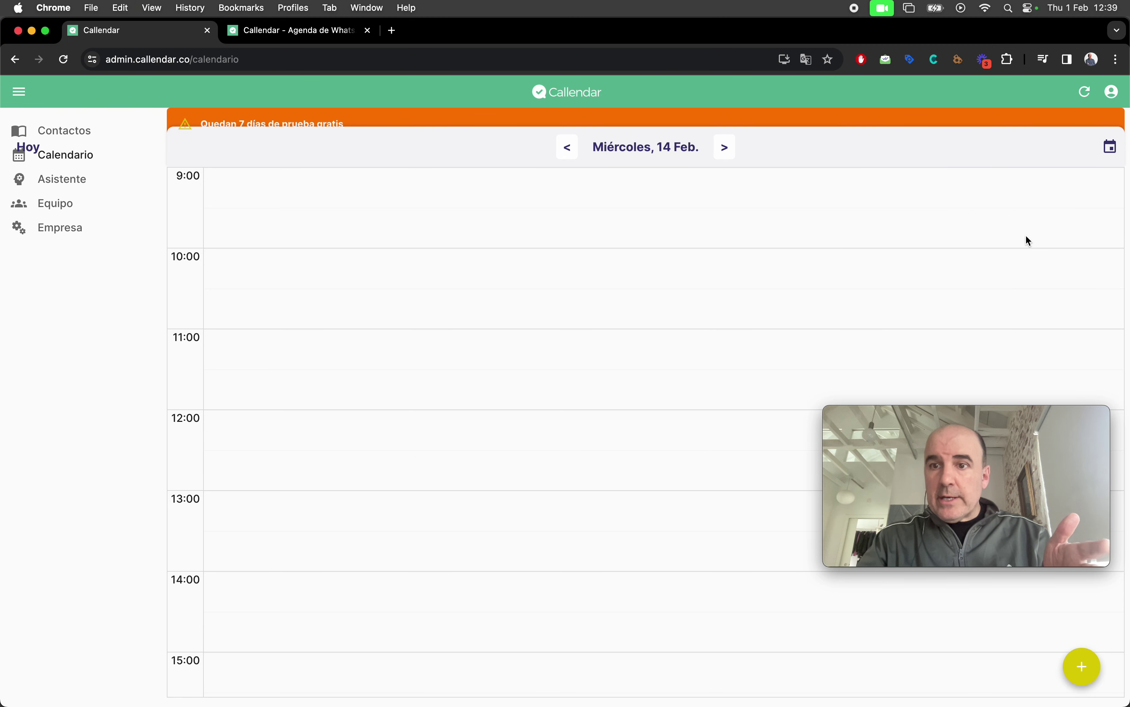
click(1111, 149)
click(1051, 196)
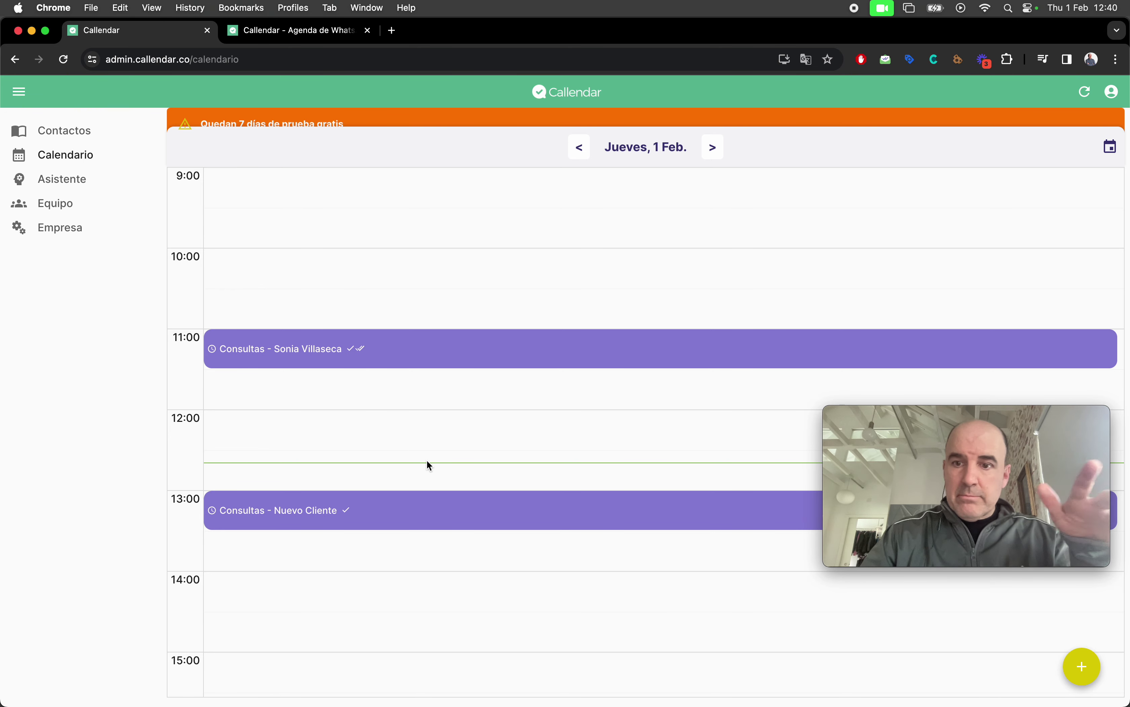
Look through the virtual assistant's name, gender and role options on the assistant page without changing them
click(62, 180)
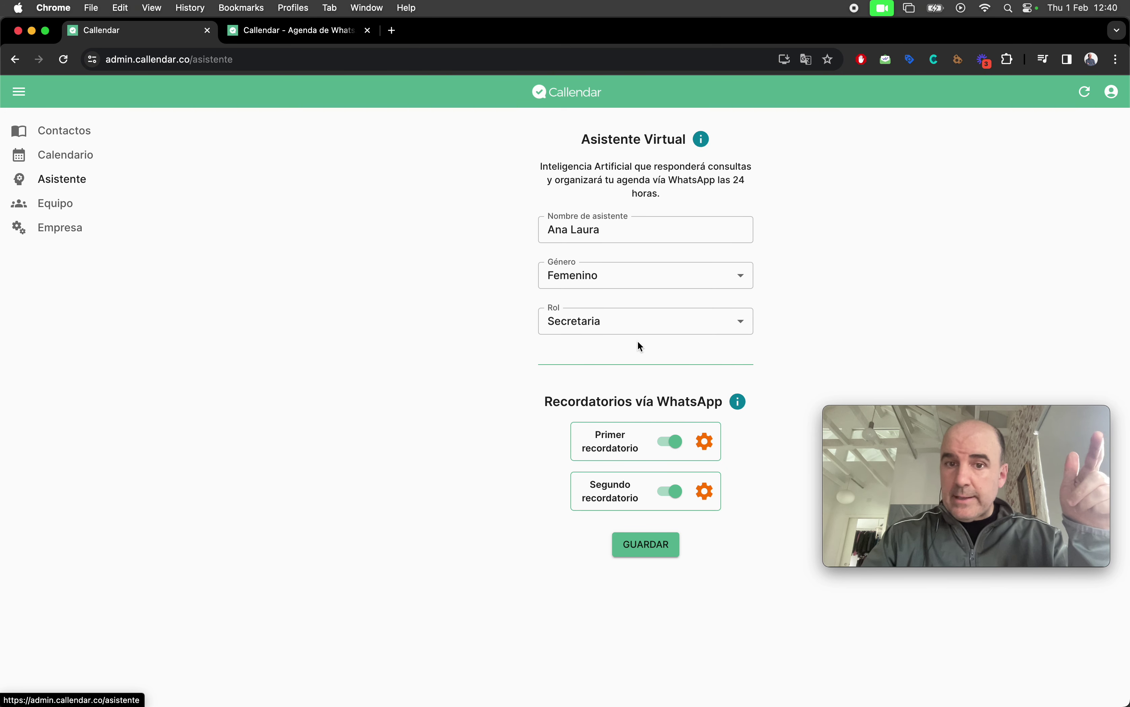
click(601, 274)
click(478, 343)
click(571, 230)
click(591, 329)
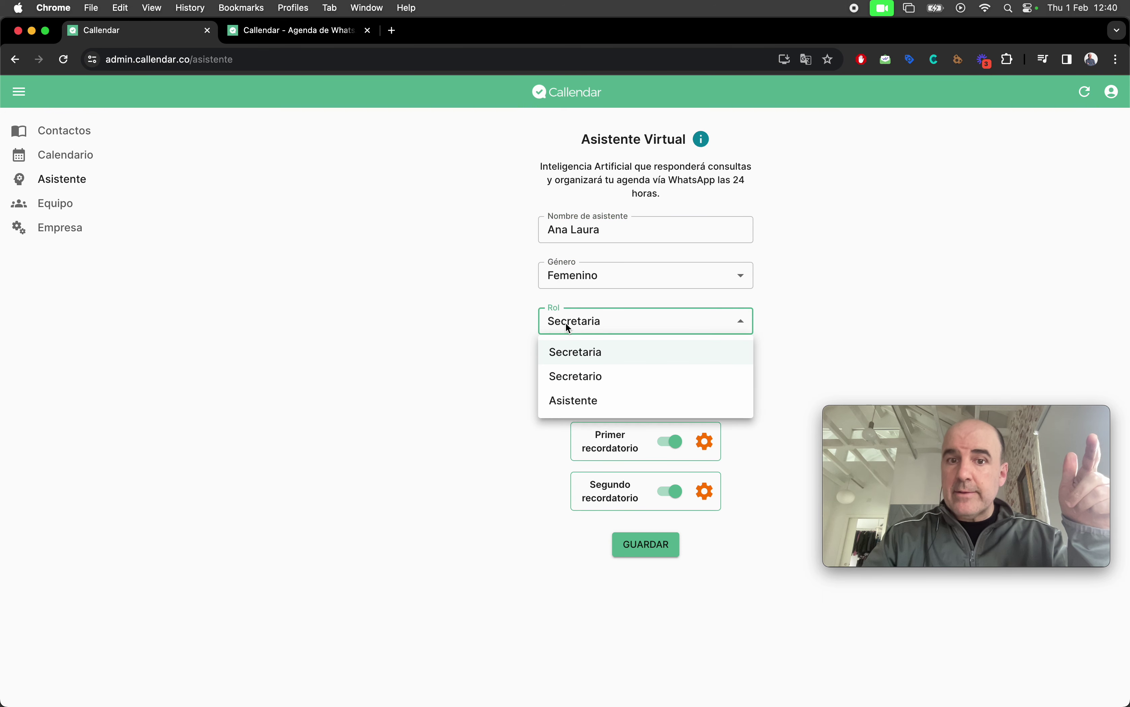
click(446, 317)
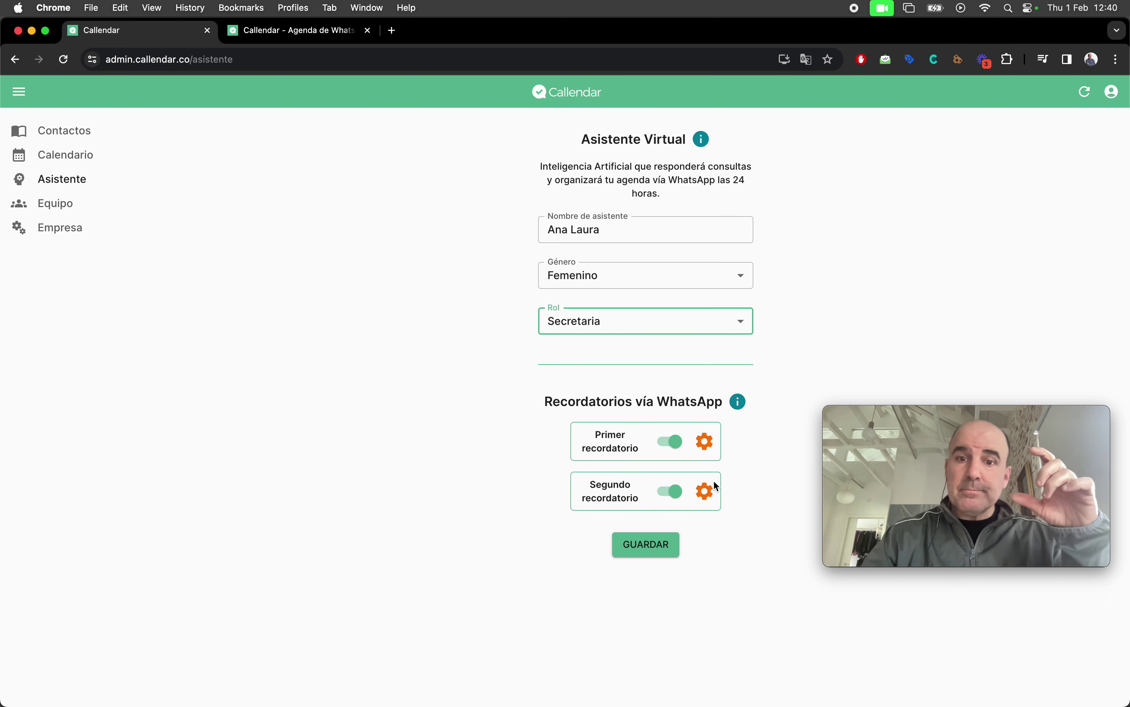
View the timing and message preview of the first and second WhatsApp reminders, closing each one
click(706, 443)
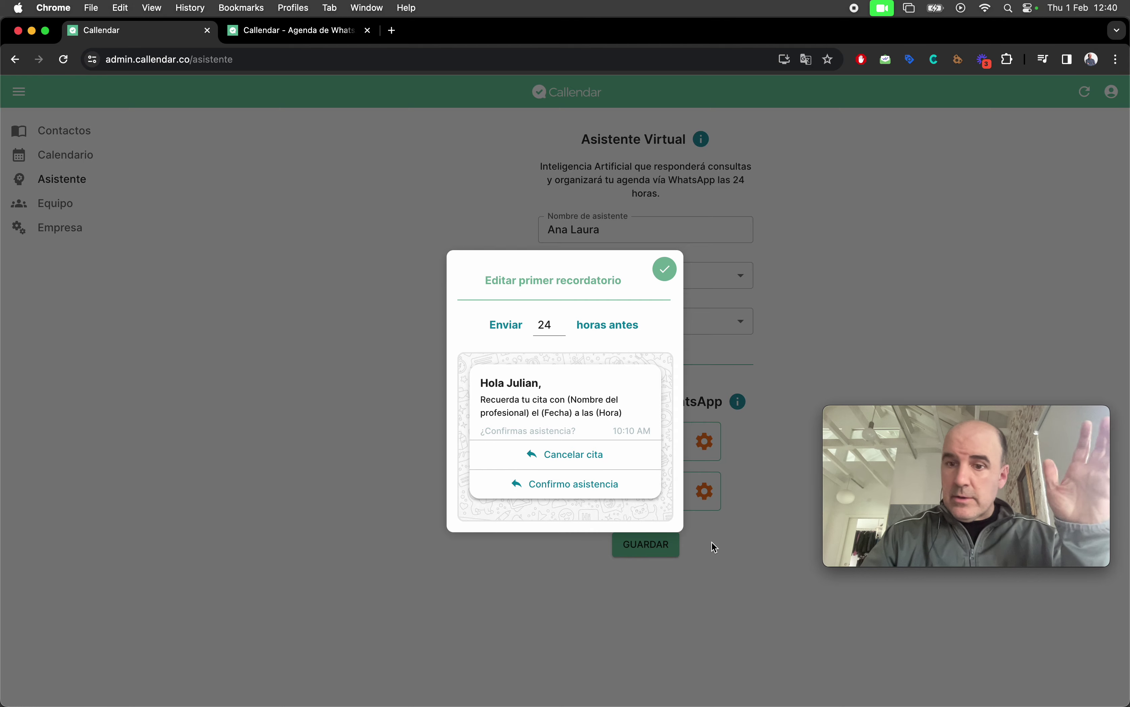
click(663, 269)
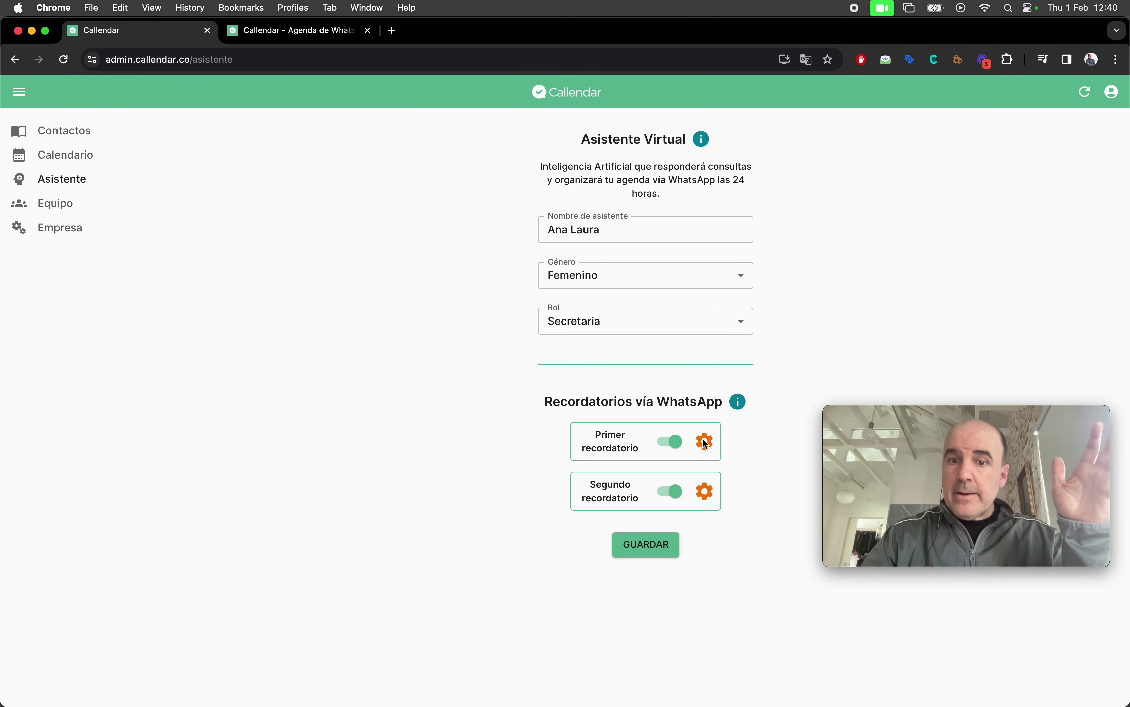
click(706, 491)
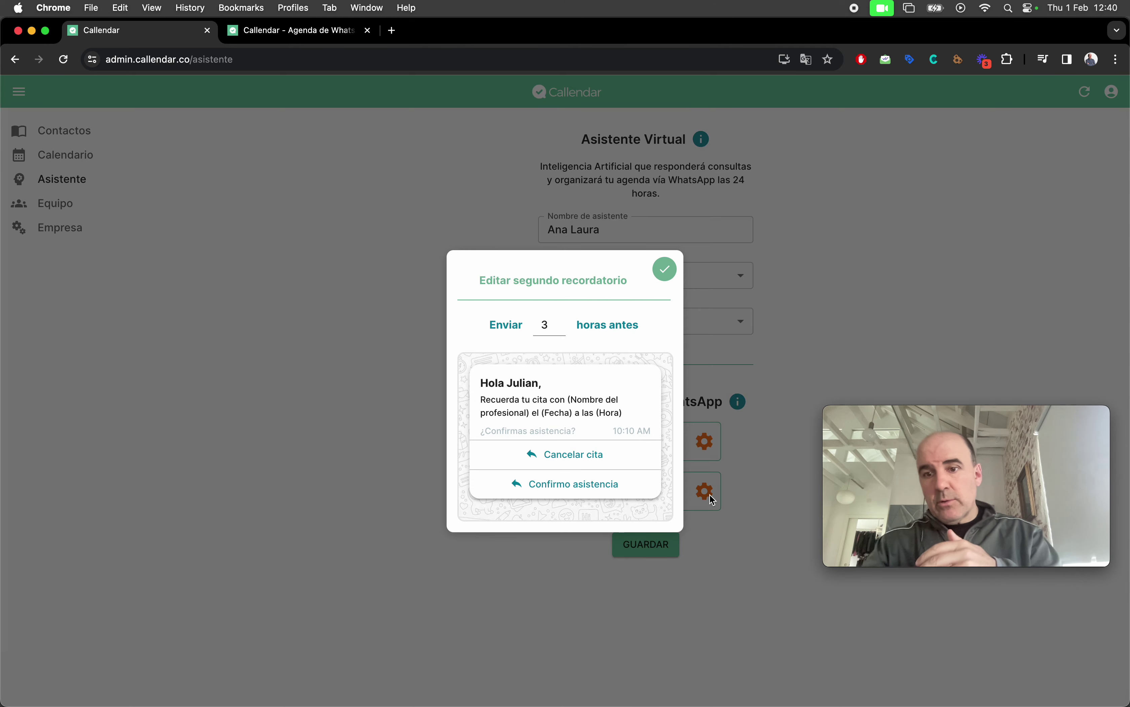
click(667, 269)
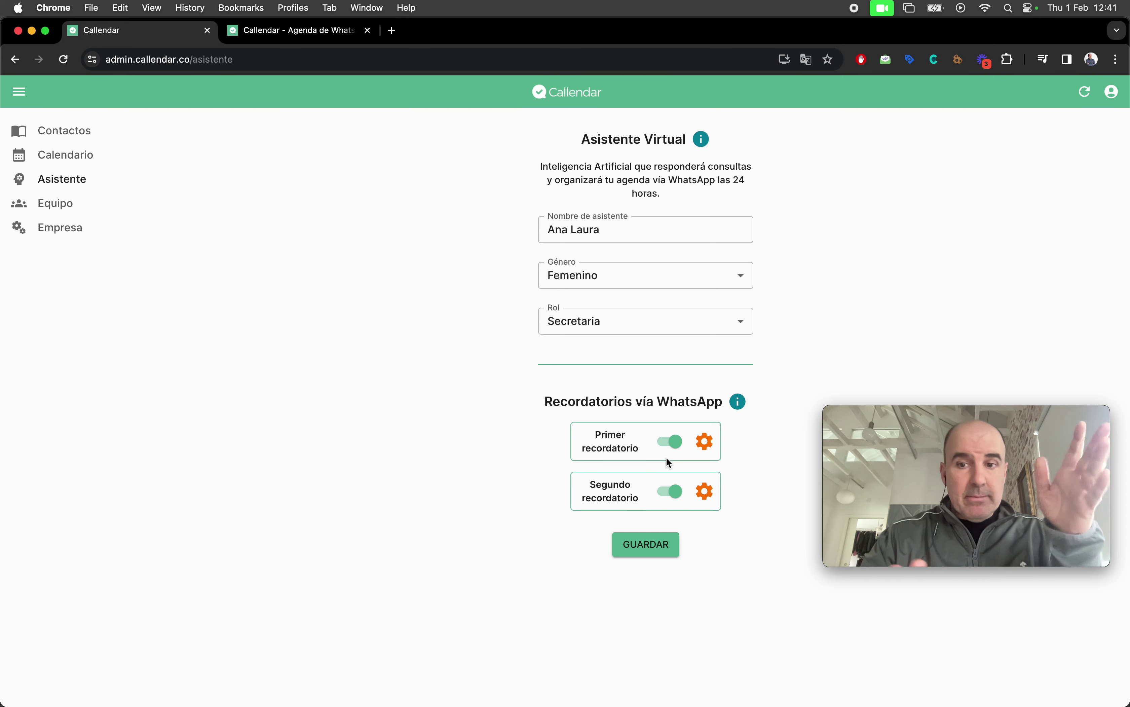
Open the physiotherapist's team profile and review the appointment duration, advance booking and service type settings
click(59, 205)
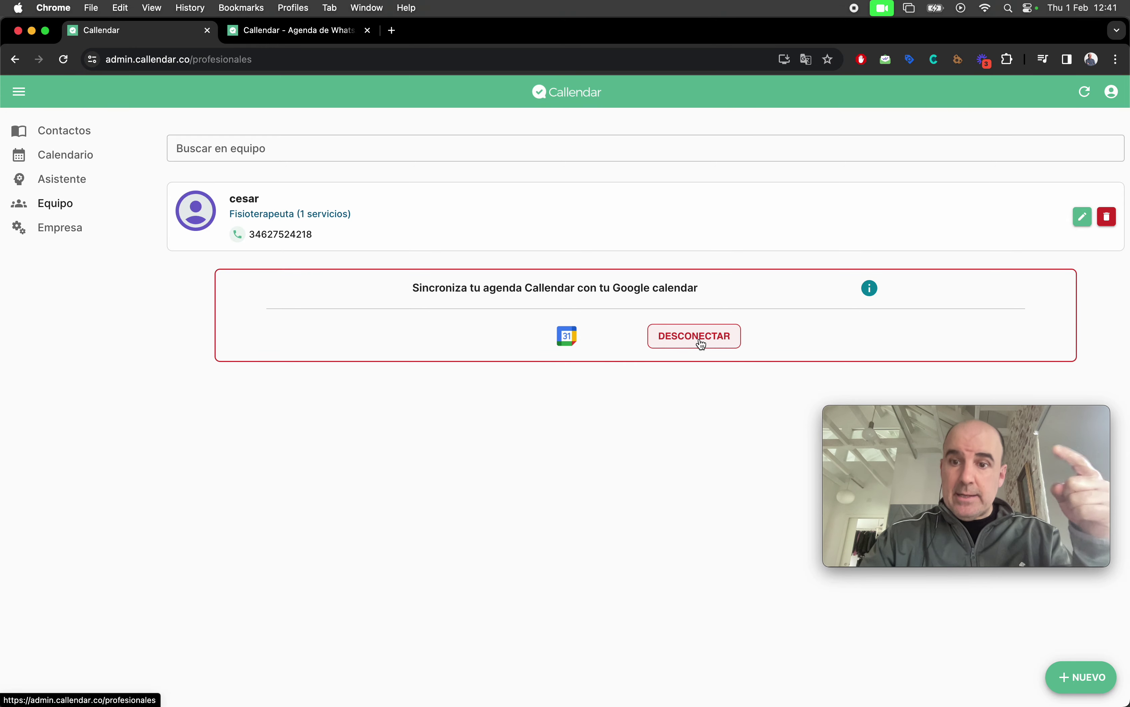
click(1083, 216)
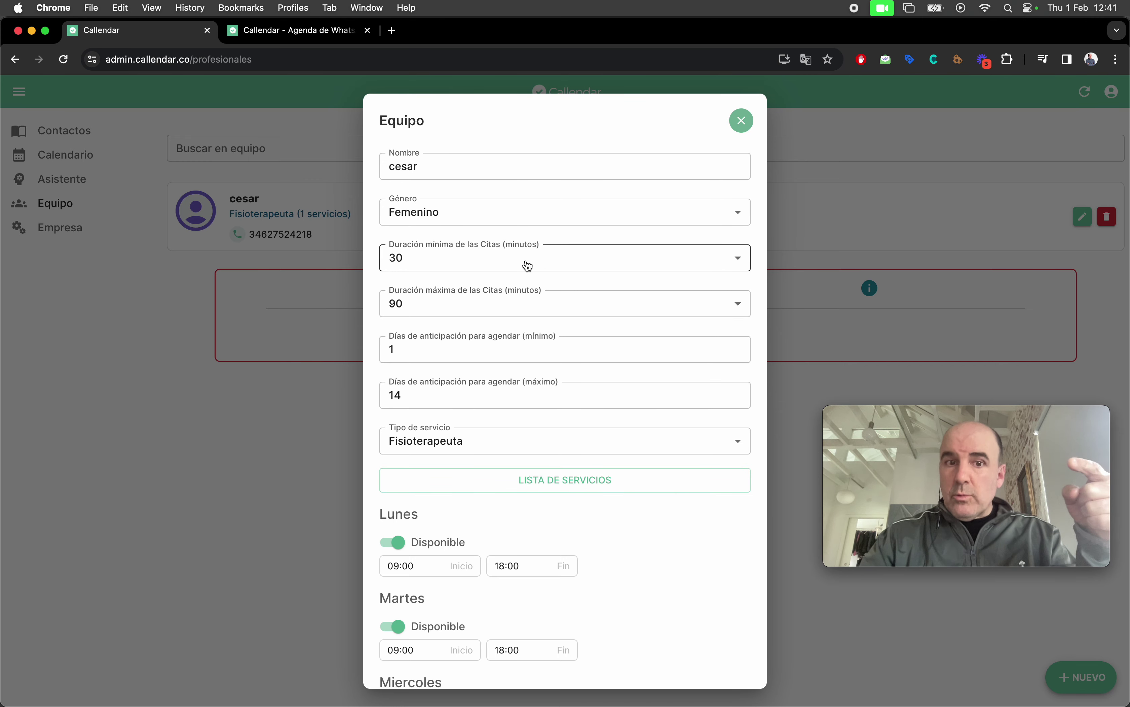
scroll(551, 379, down, 3)
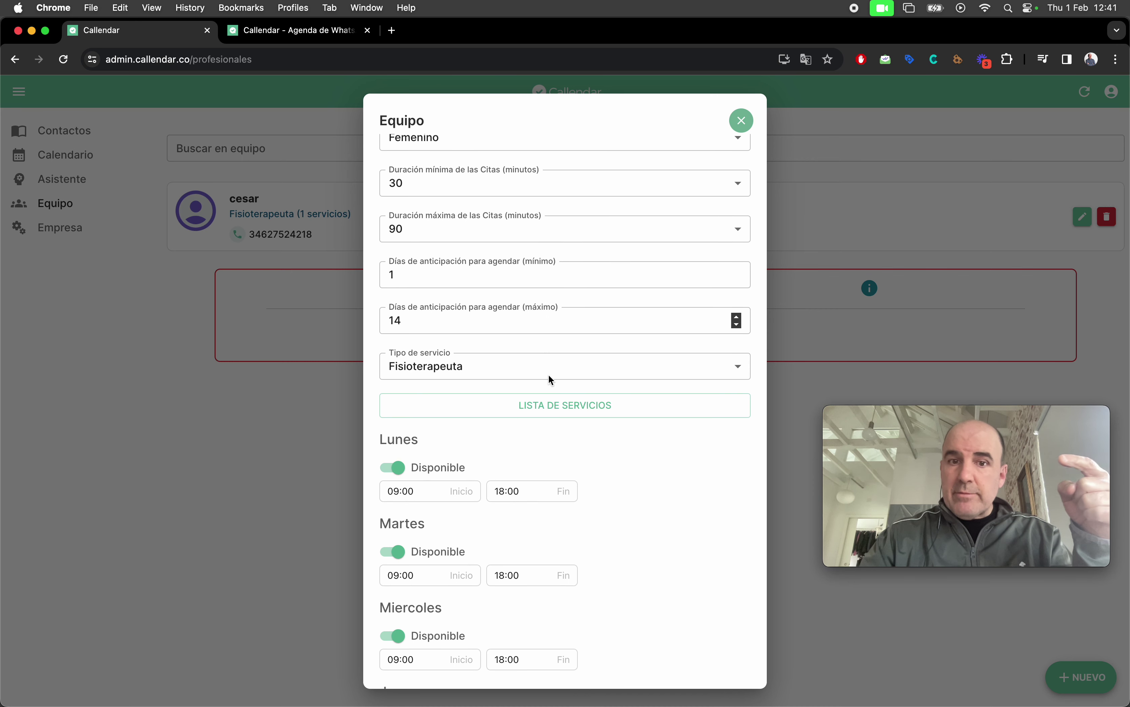
scroll(549, 374, down, 1)
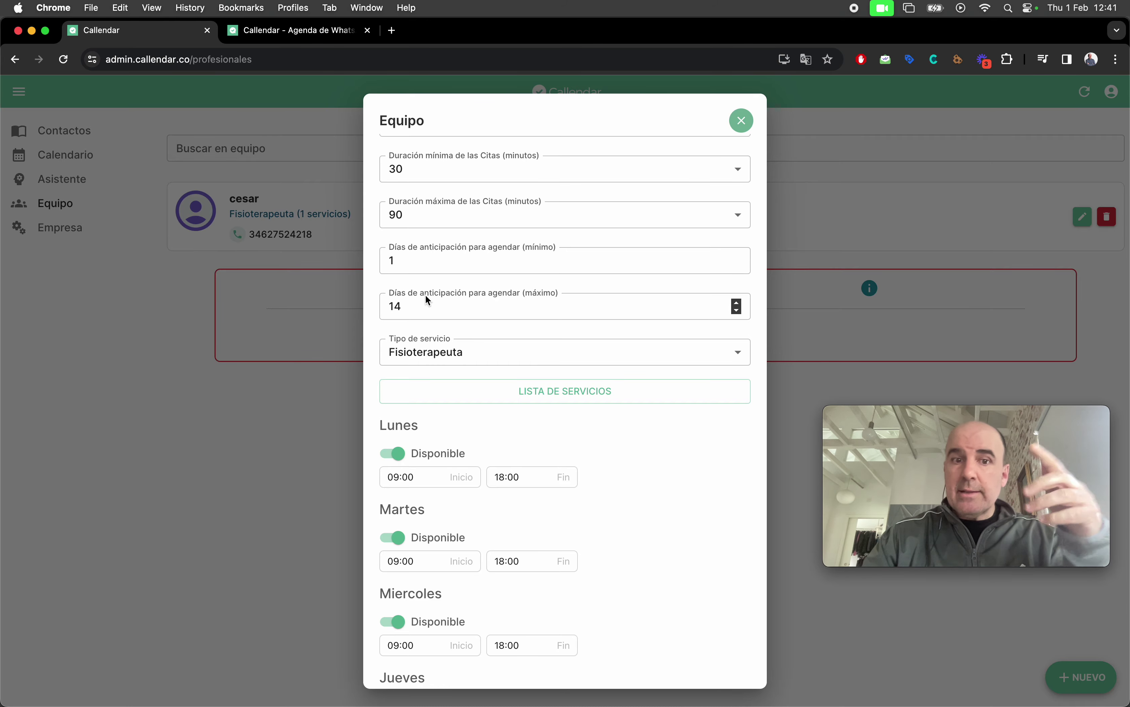
View the details of the Consultas service in the team member's service list and close it without saving
click(550, 395)
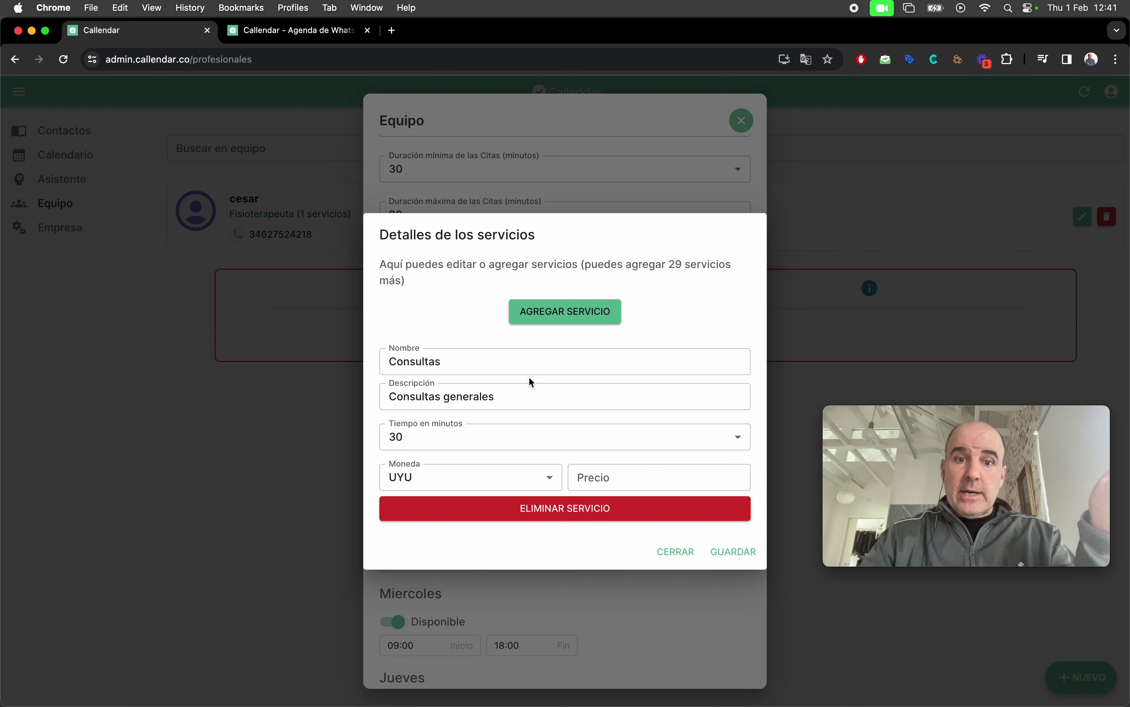
click(447, 364)
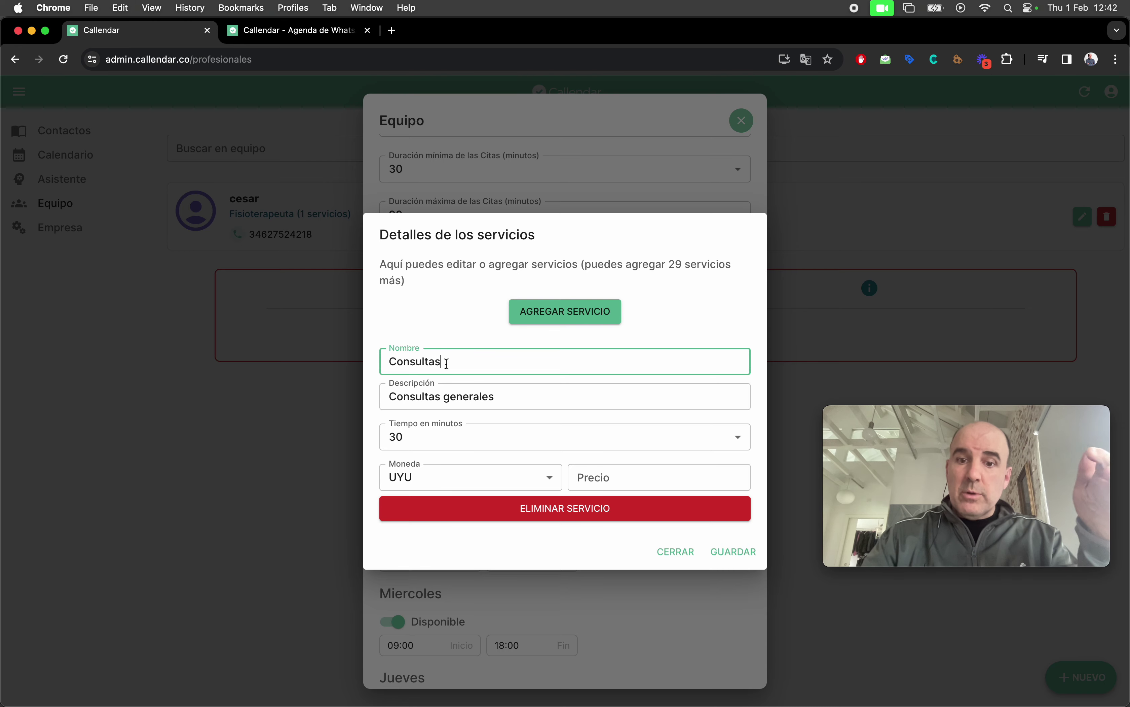
click(676, 552)
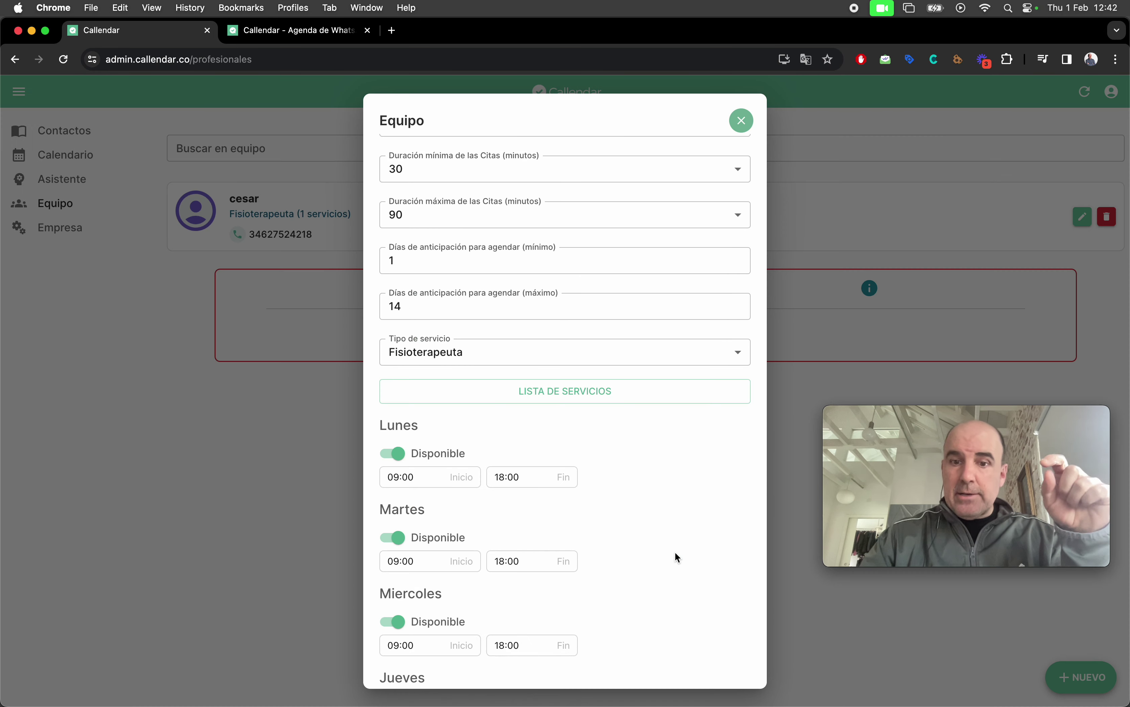
Review the team member's weekday availability hours and close the profile
scroll(679, 483, down, 3)
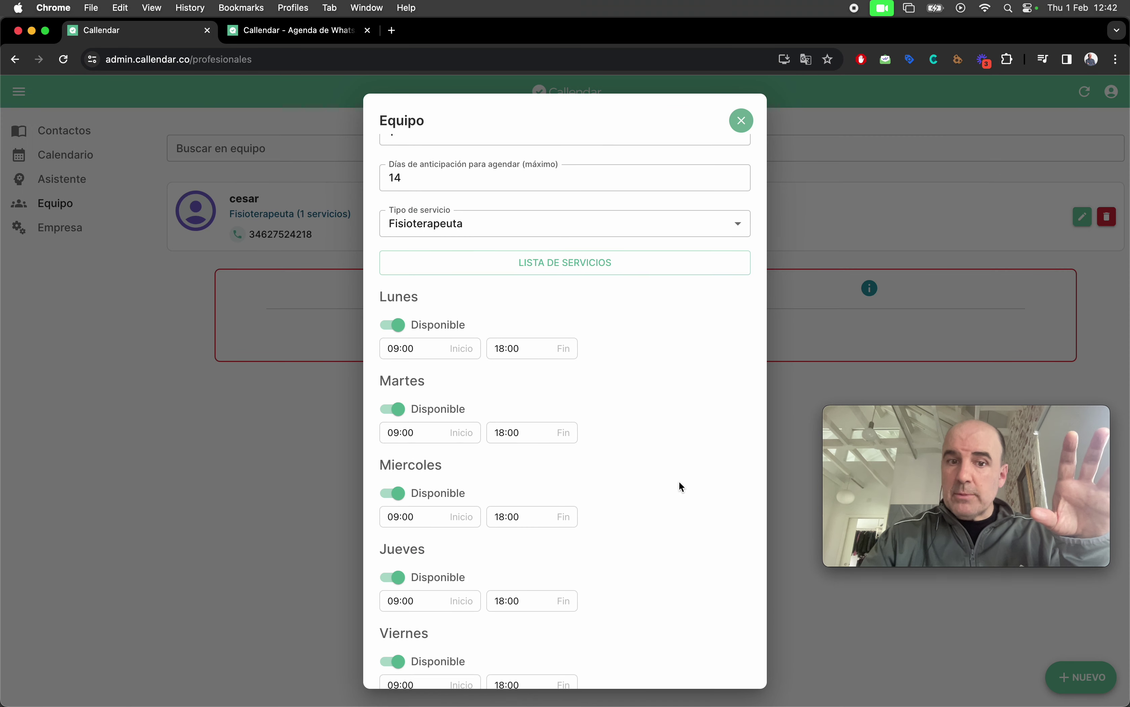
scroll(668, 508, down, 4)
scroll(668, 509, up, 10)
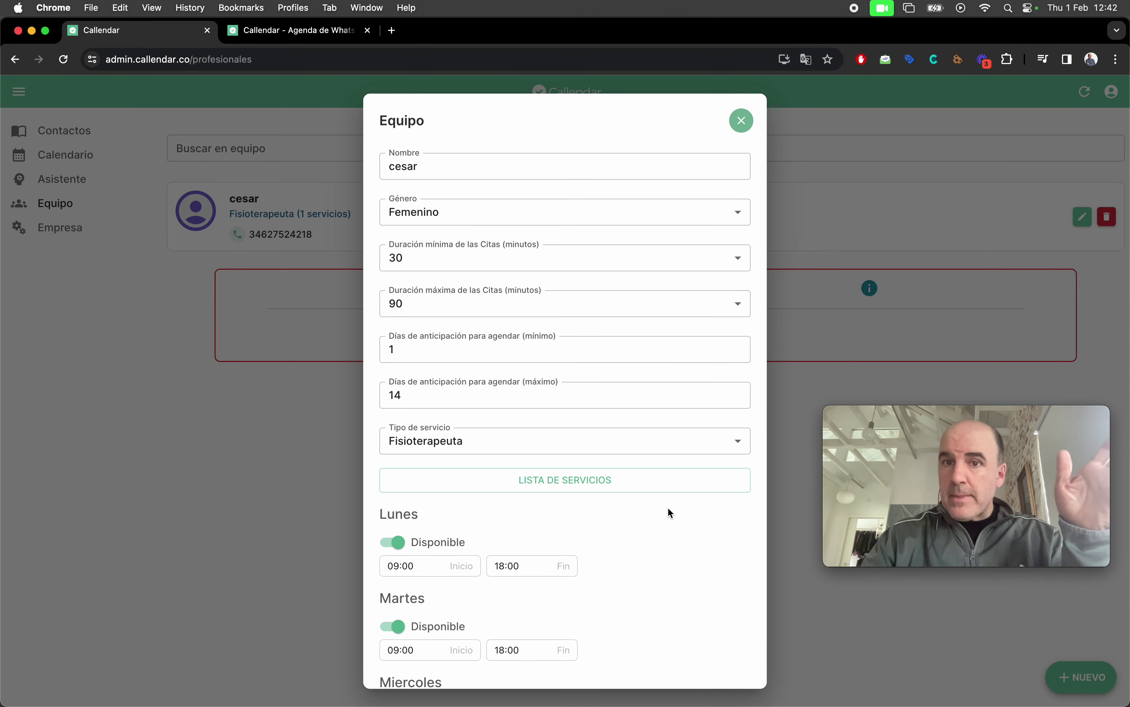
click(742, 121)
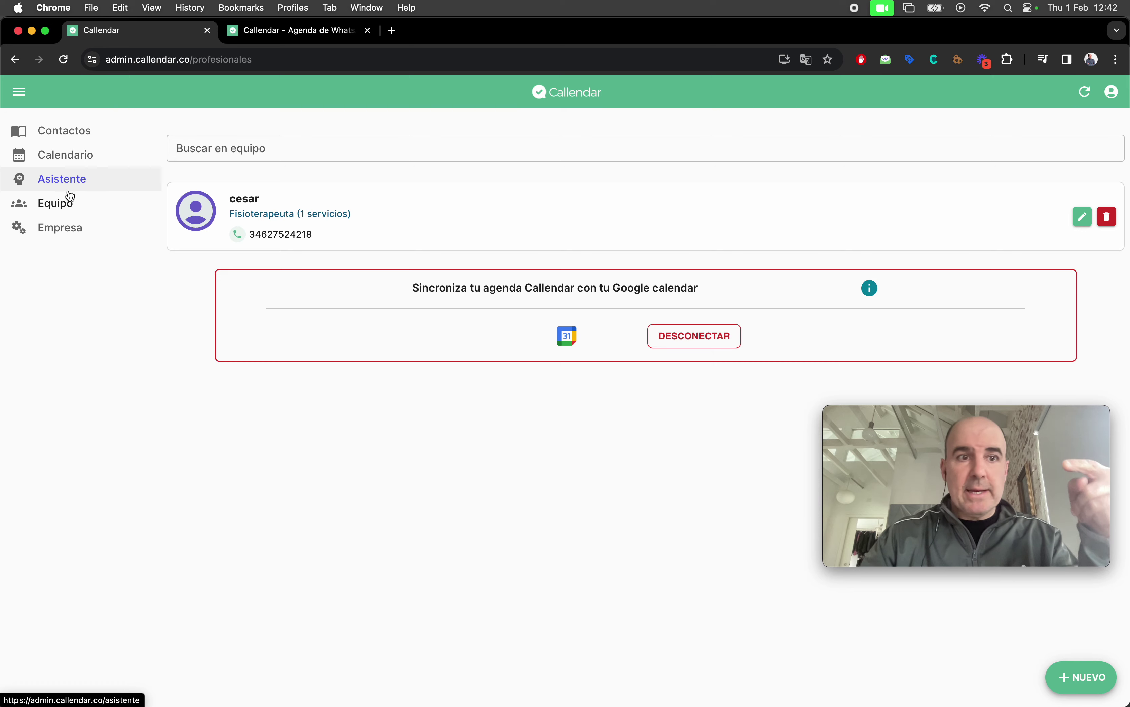
Look through the company page's business details, WhatsApp number section and location map, ending on the contacts list
click(64, 229)
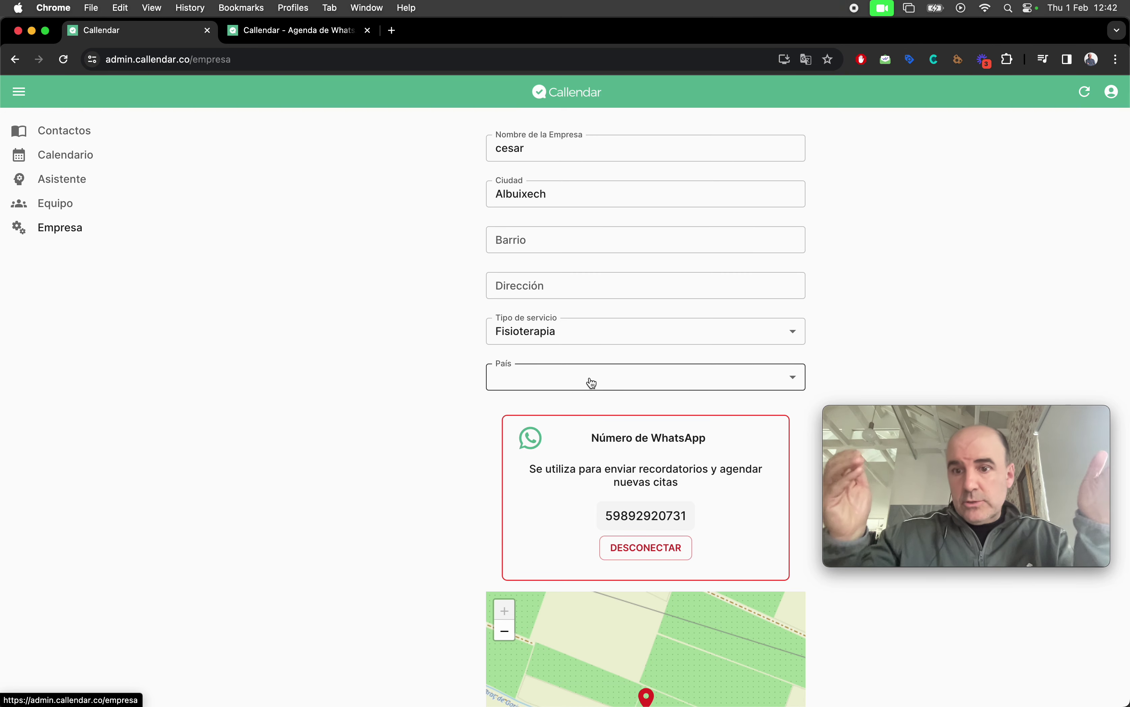
scroll(671, 461, down, 1)
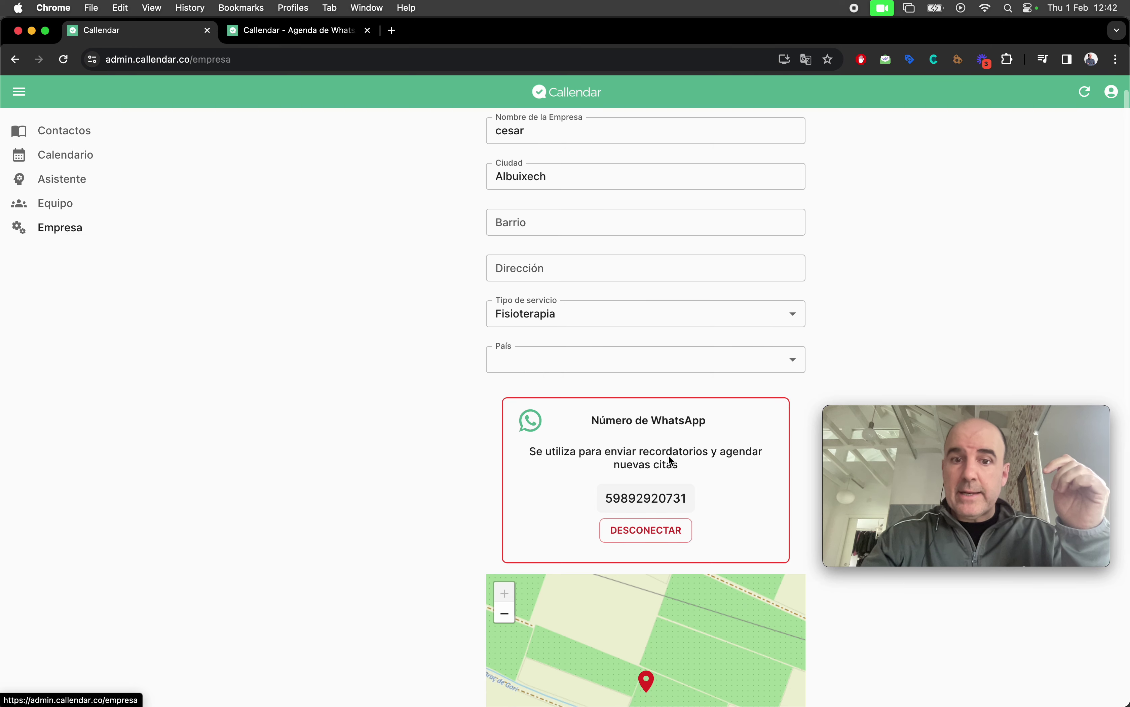
scroll(671, 462, down, 4)
drag(589, 335, 720, 415)
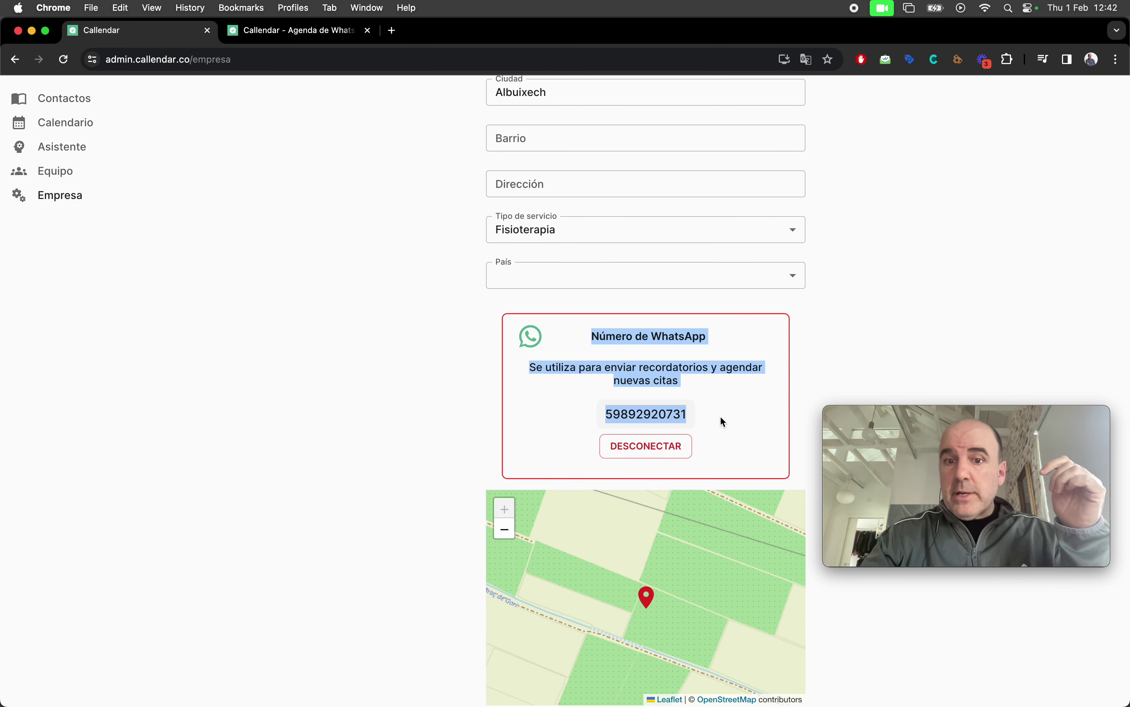
click(717, 406)
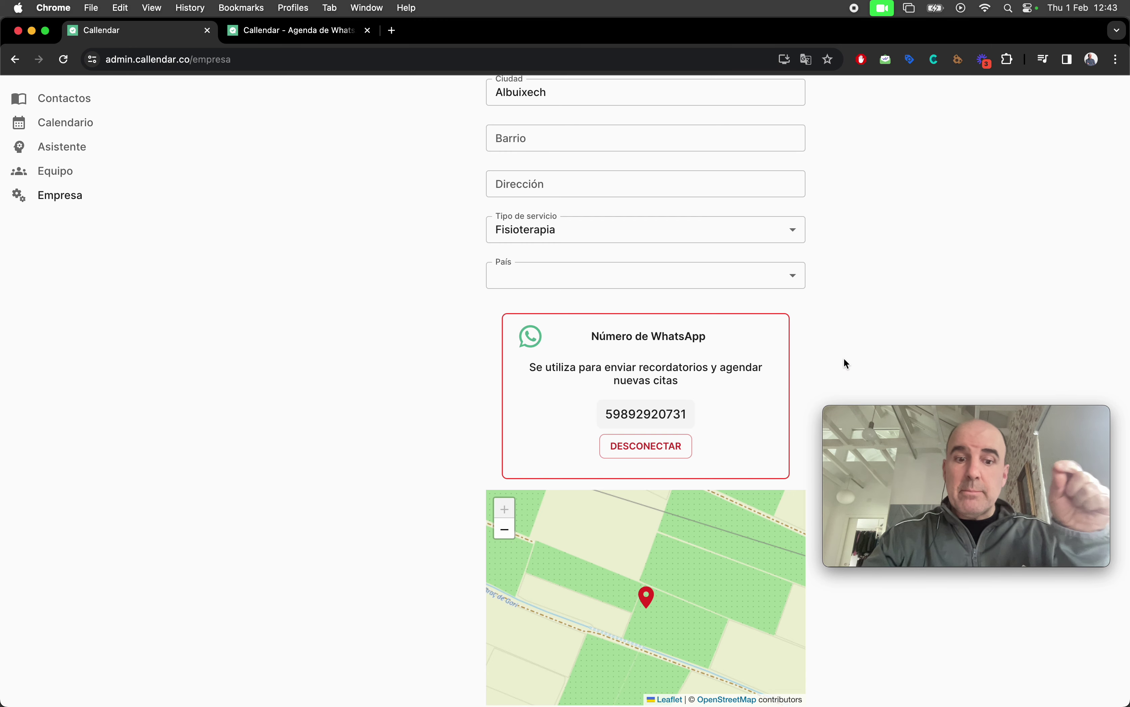
scroll(844, 359, down, 2)
scroll(844, 359, up, 5)
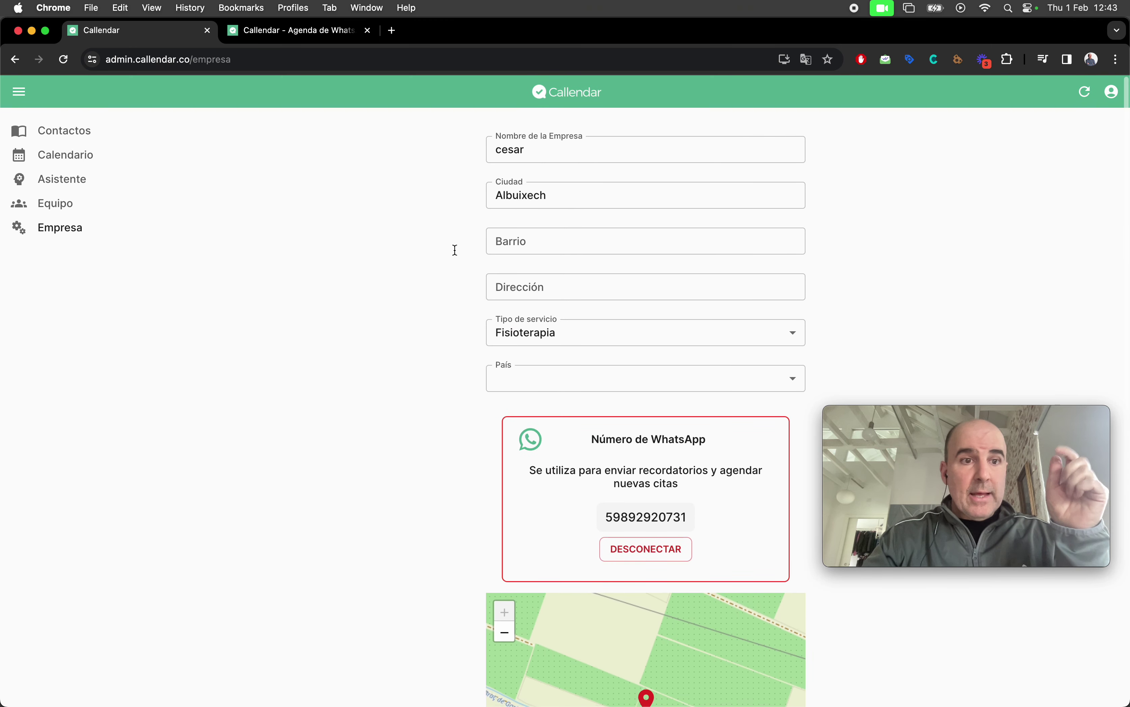
click(60, 134)
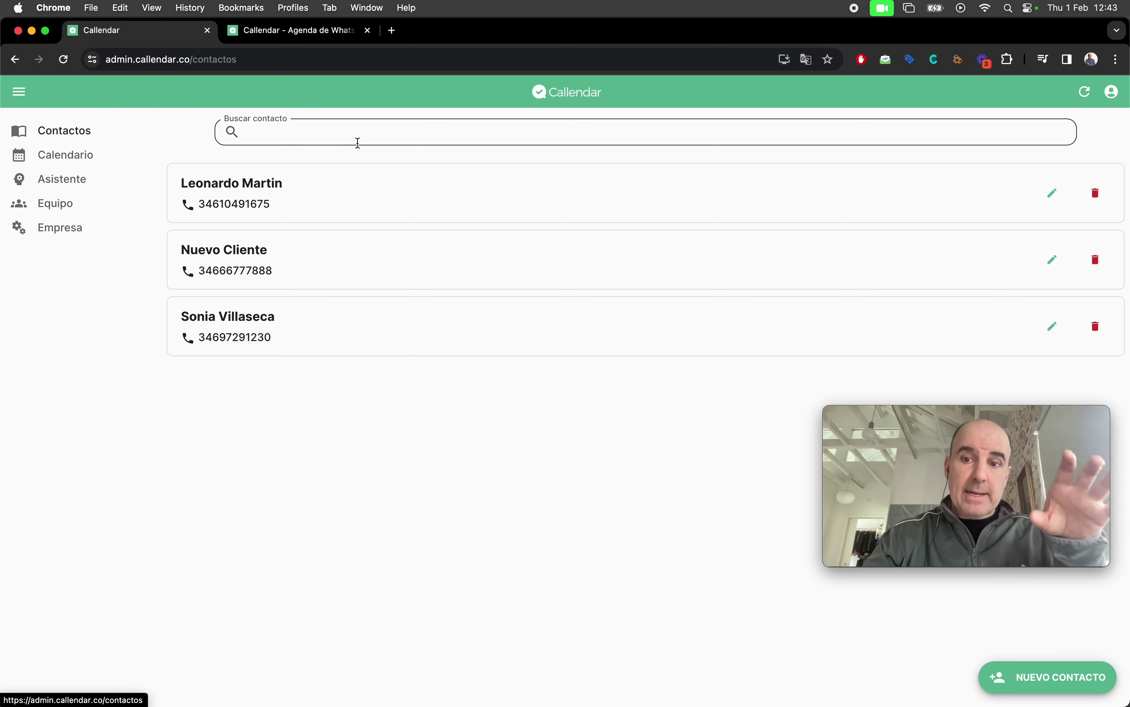
Switch to the Callendar landing page and review the One, MultiPro and Connect pricing plans, ending at the demo video
click(283, 32)
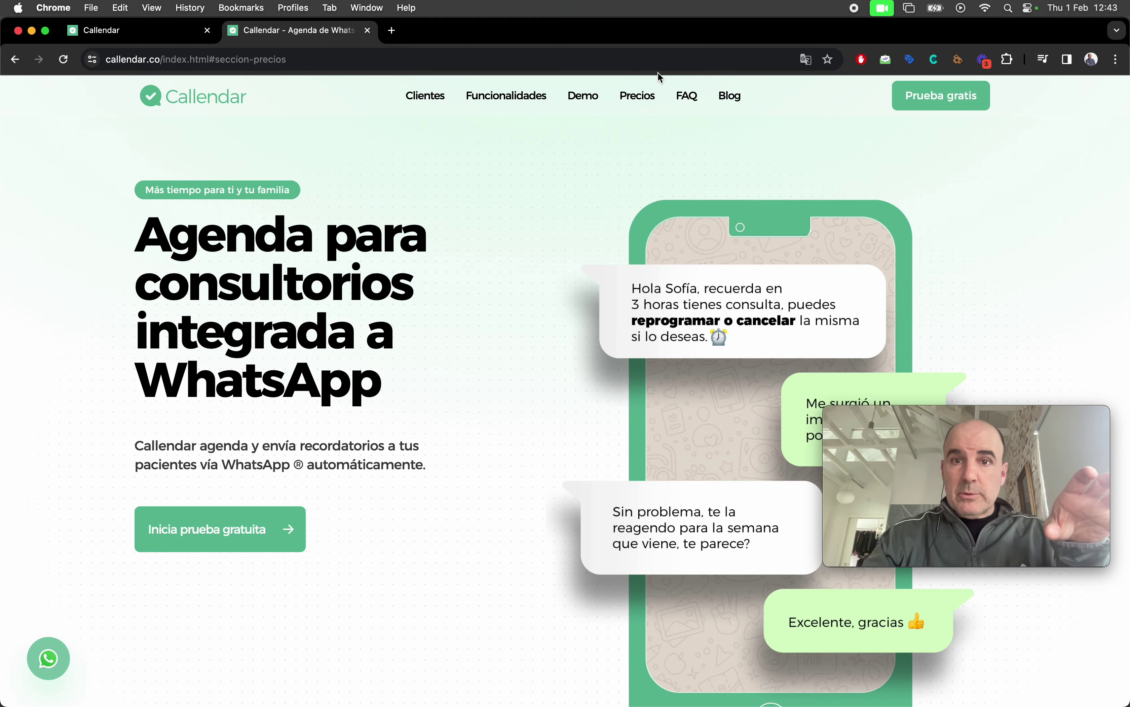
click(638, 96)
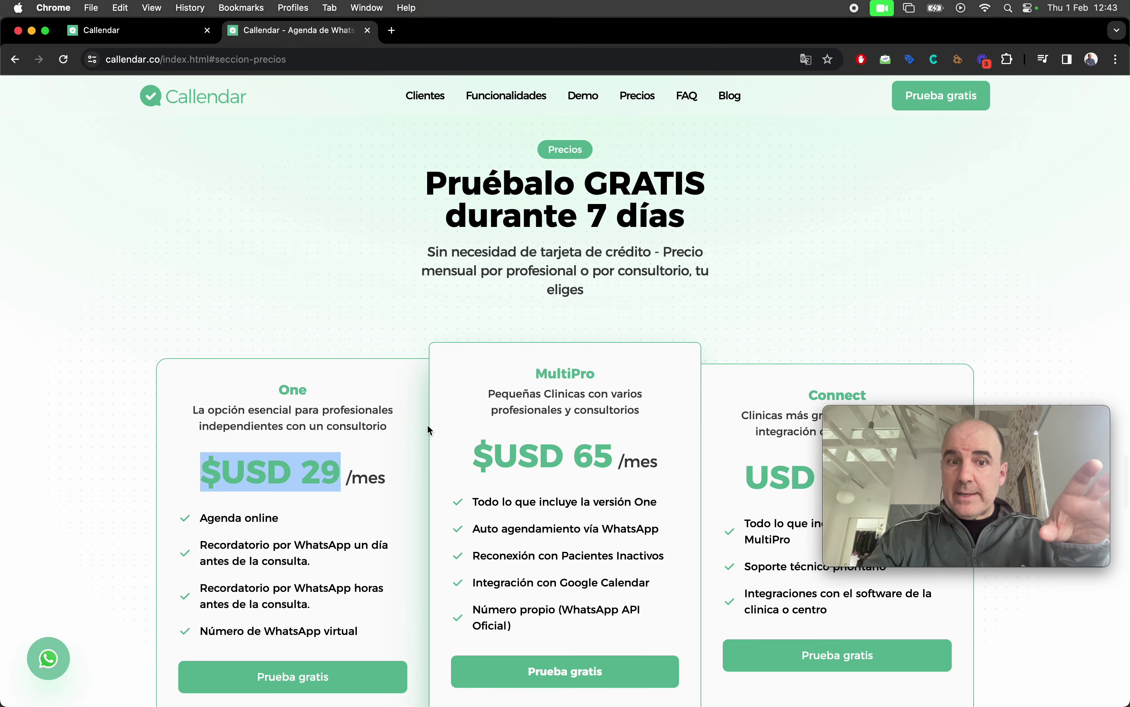
click(394, 409)
scroll(393, 409, down, 5)
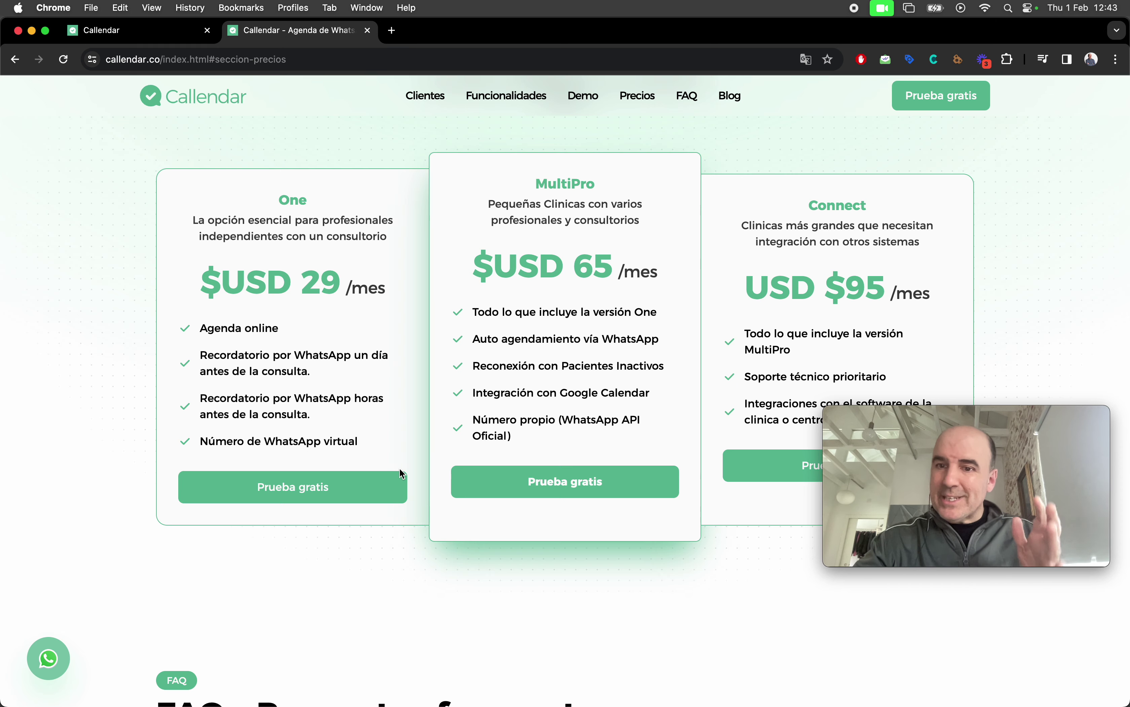
scroll(400, 467, up, 10)
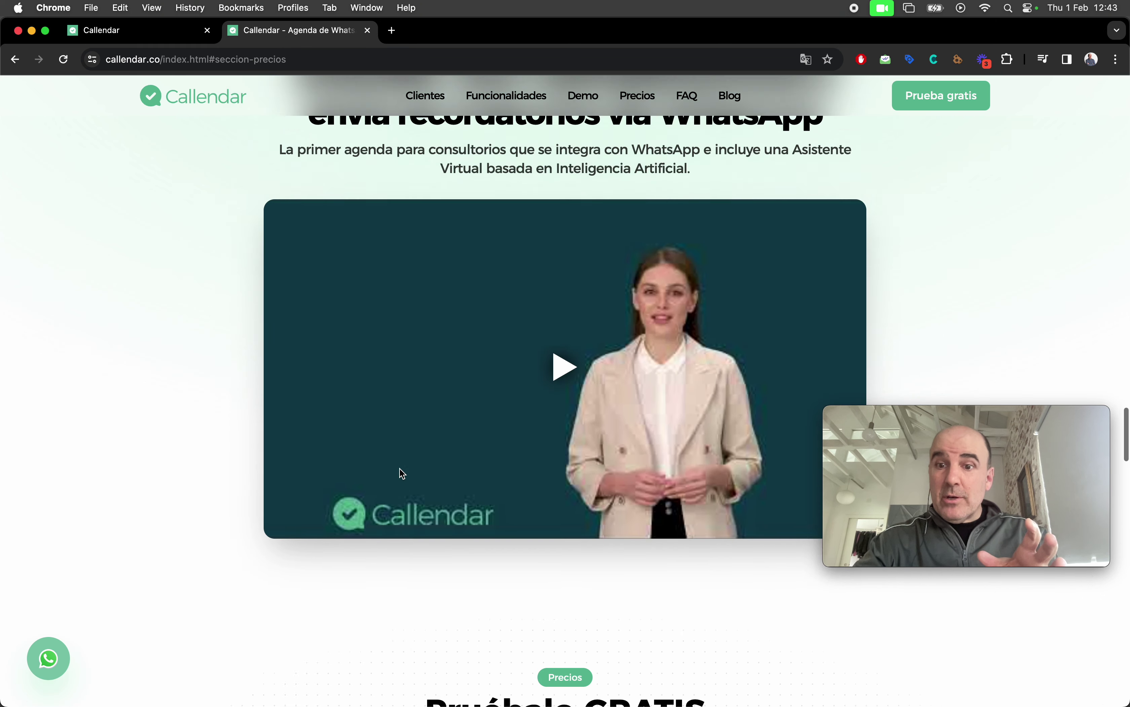
scroll(402, 473, up, 2)
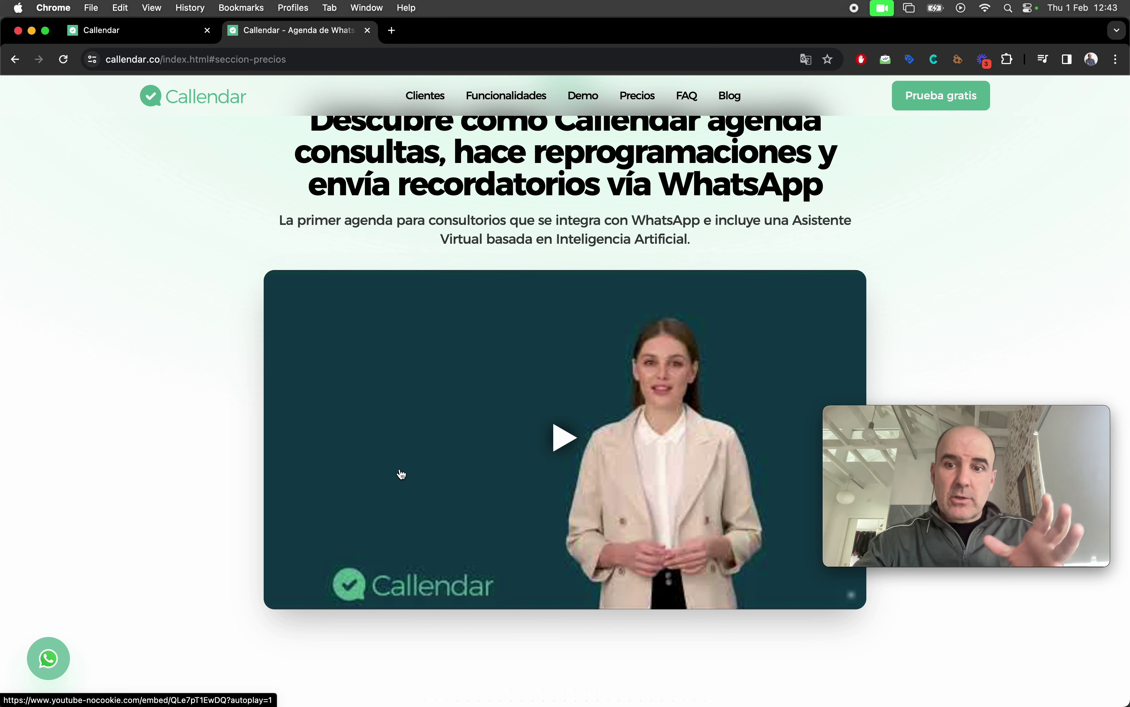